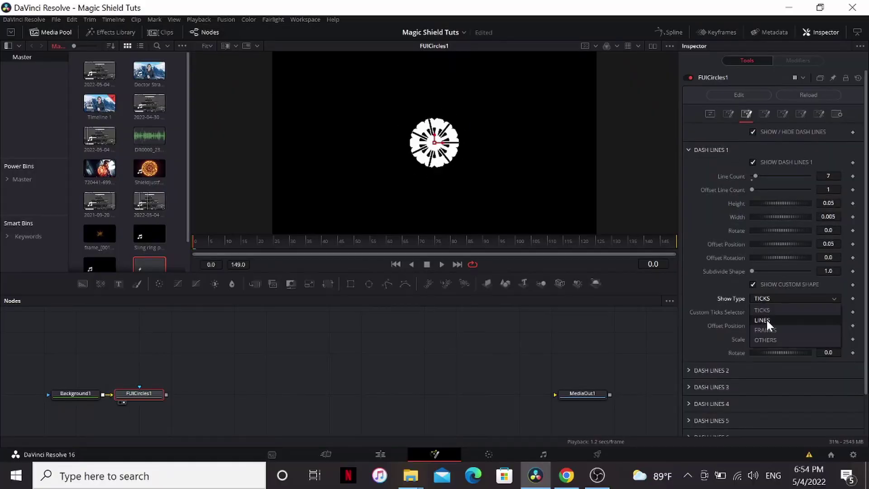
# Set the Show Type of the custom shape in Dash Lines 1 to Lines.
pyautogui.click(767, 319)
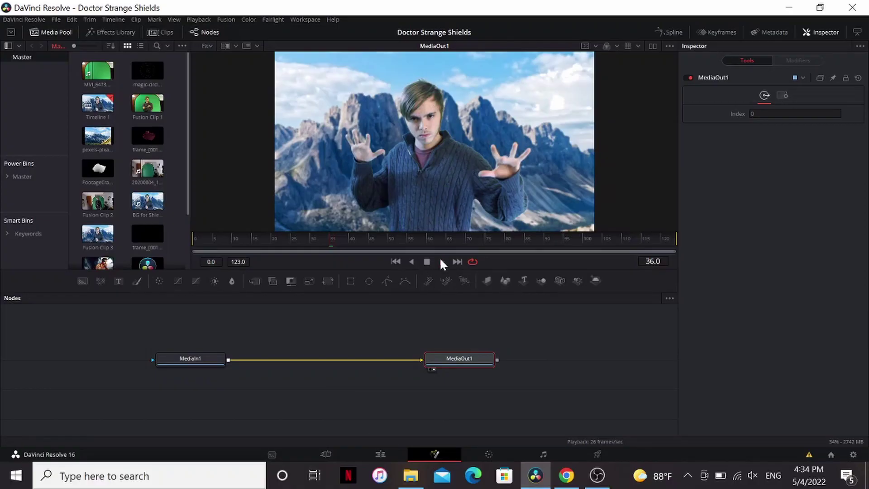
# Play the composited clip to preview it and hide the Media Pool.
pyautogui.click(442, 262)
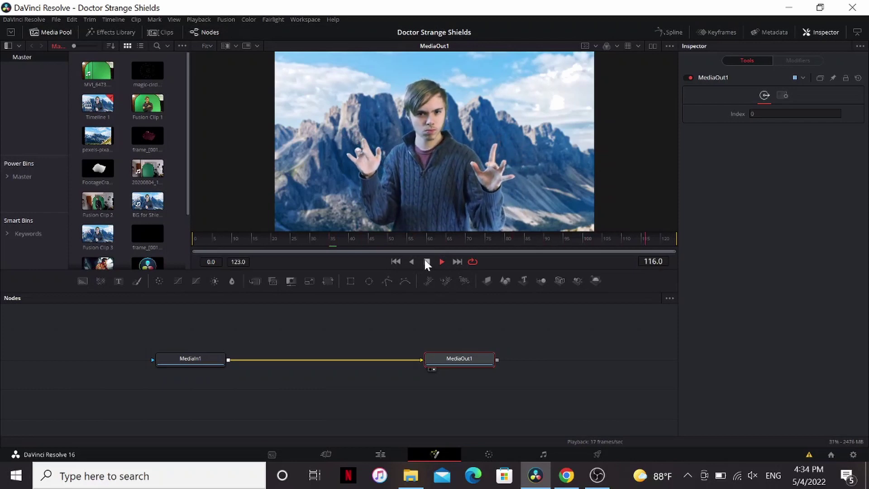
pyautogui.click(61, 32)
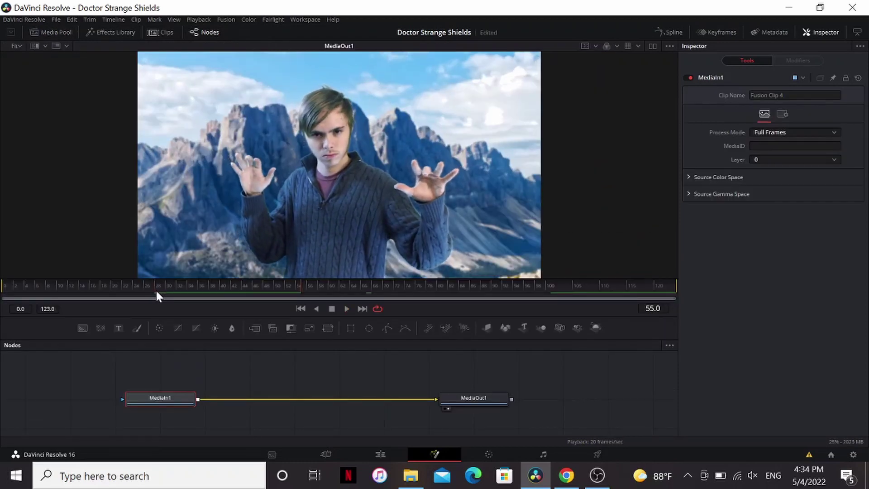
# Add a Brightness Contrast node after MediaIn1, with contrast 0.22 and lift -0.06.
pyautogui.hotkey('shift', 'space')
pyautogui.write('bc')
pyautogui.press('Return')
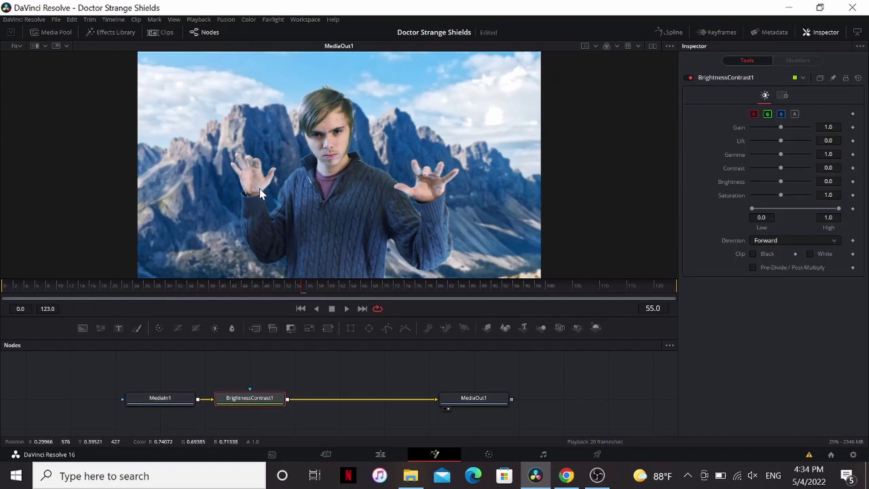
pyautogui.scroll(5, 258, 189)
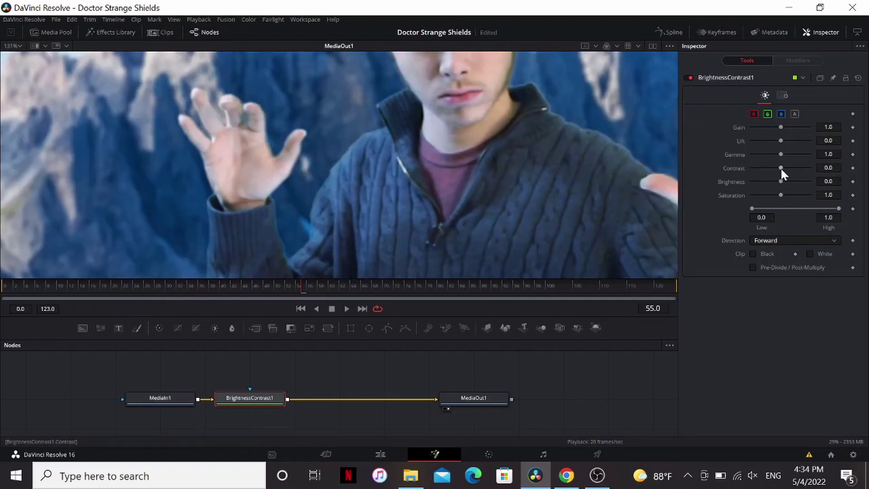
pyautogui.moveTo(780, 167); pyautogui.dragTo(779, 142)
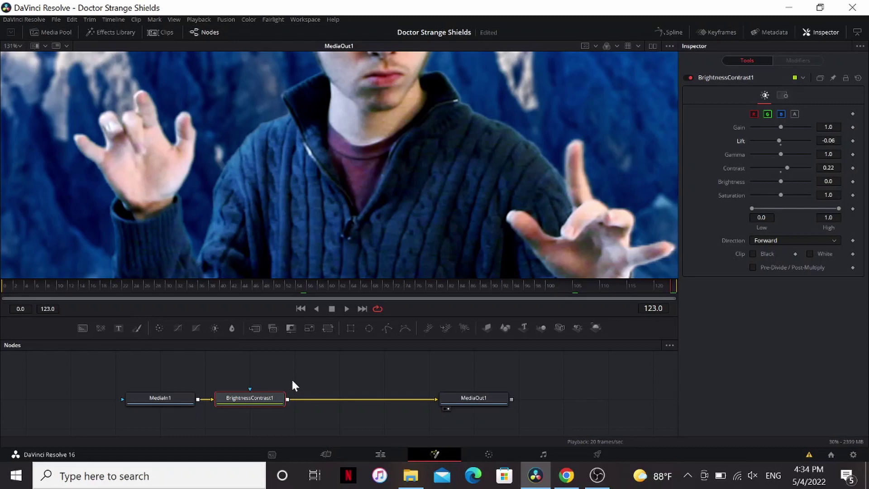
# Add a Tracker node after BrightnessContrast1 and rename it LeftTrack.
pyautogui.hotkey('shift', 'space')
pyautogui.write('tra')
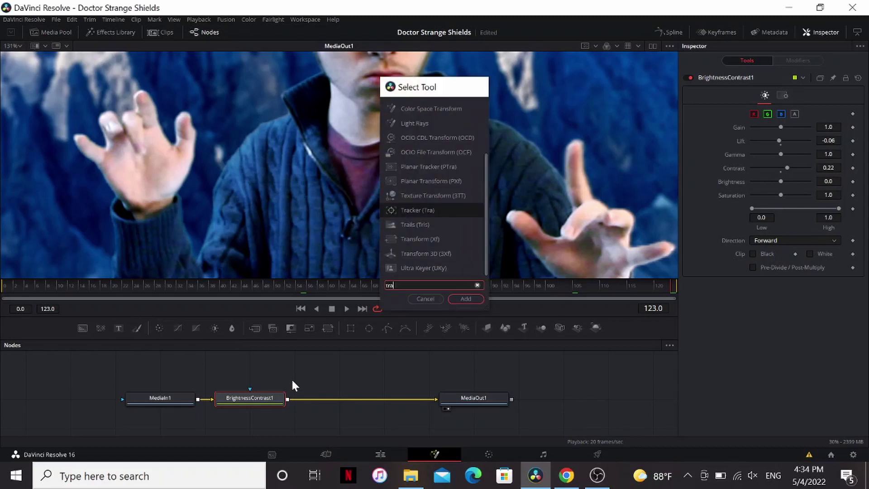
pyautogui.press('Return')
pyautogui.press('F2')
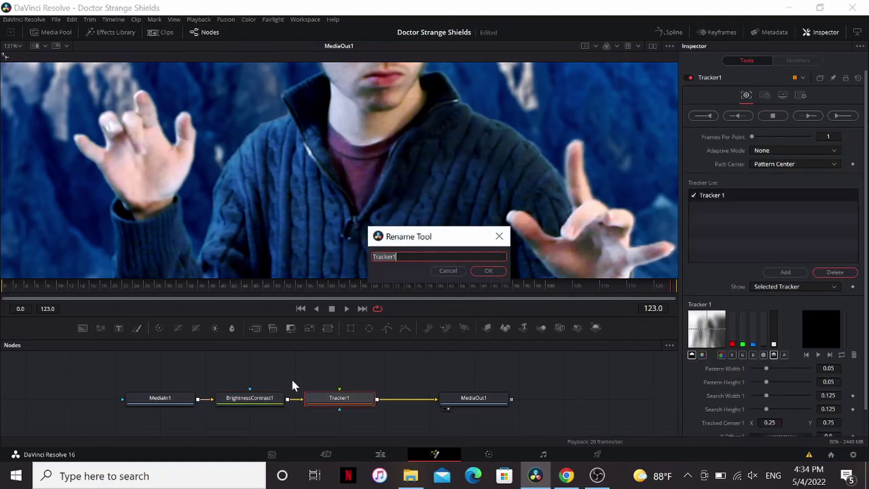
pyautogui.write('Left')
pyautogui.press('Return')
# Place the tracker on the left-side wrist and track in reverse, using Best match adaptive mode with a 0.0709 match tolerance.
pyautogui.moveTo(250, 159); pyautogui.dragTo(245, 190)
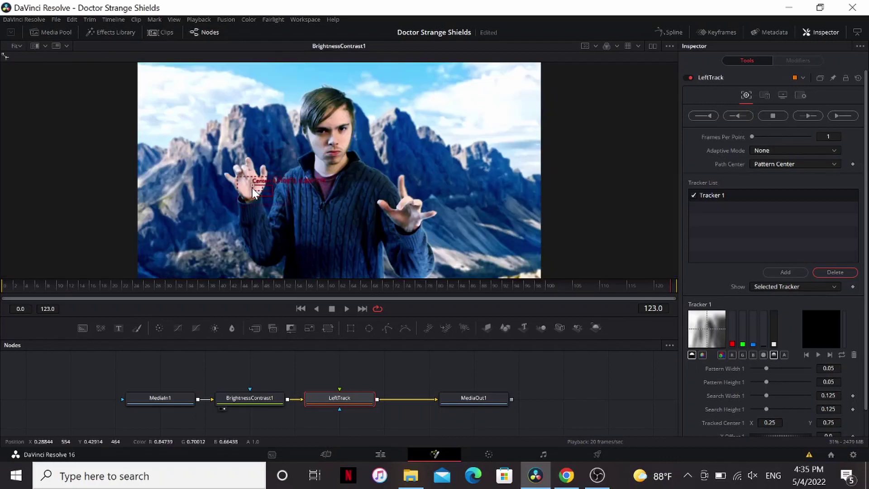
pyautogui.scroll(2, 244, 196)
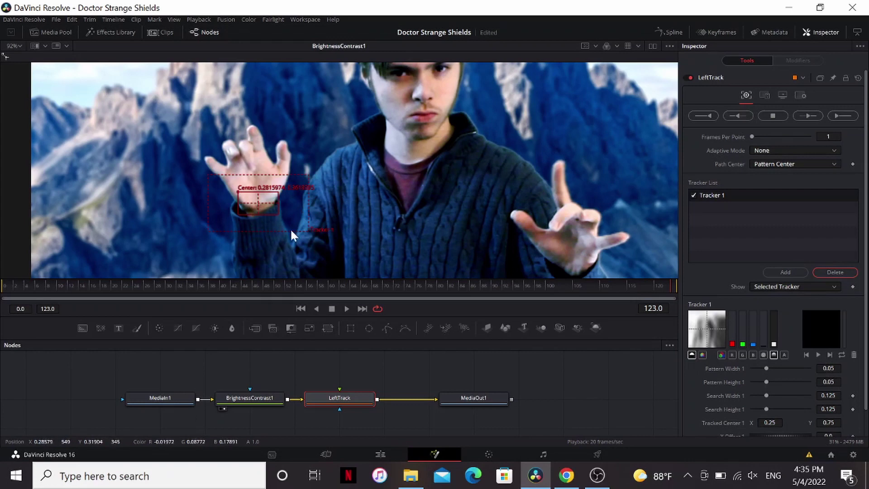
pyautogui.click(786, 151)
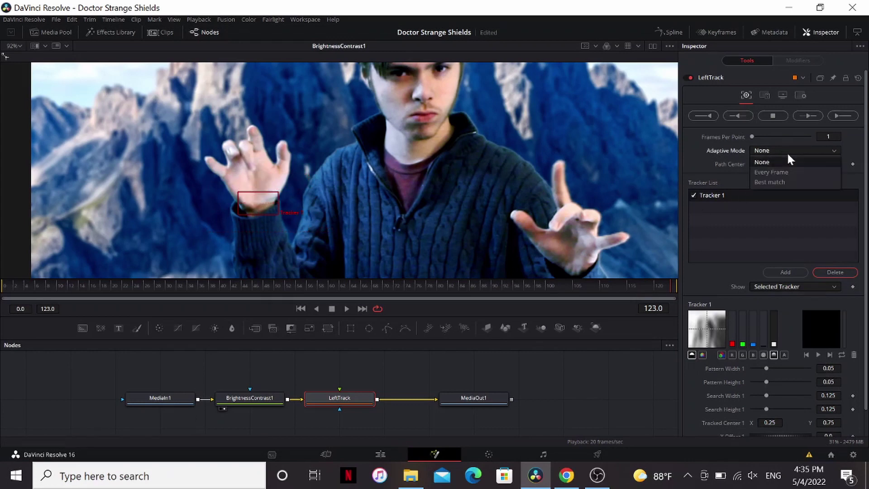
pyautogui.click(785, 181)
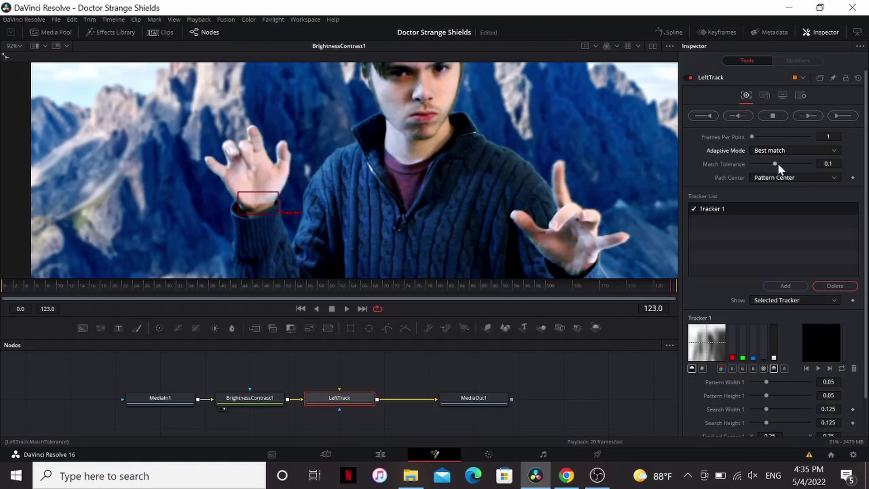
pyautogui.moveTo(776, 163); pyautogui.dragTo(770, 165)
pyautogui.click(705, 116)
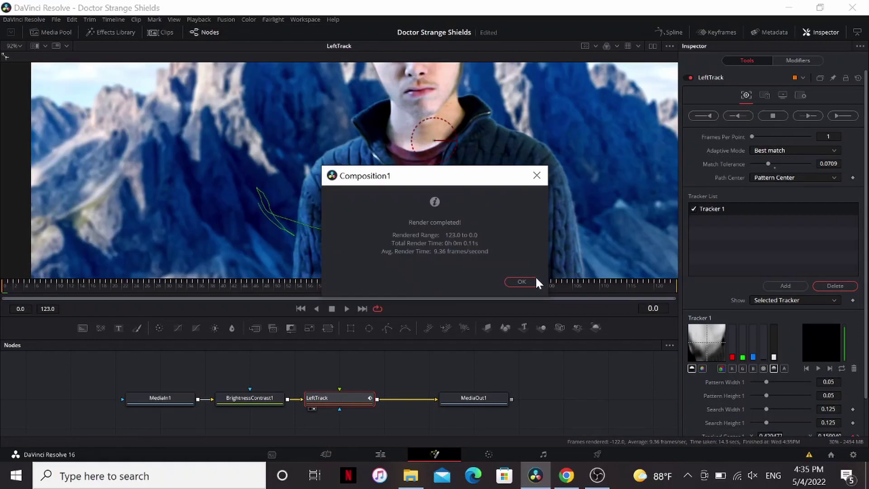
# Play back and step through the early frames to check how the tracker follows the wrist.
pyautogui.click(534, 280)
pyautogui.press('space')
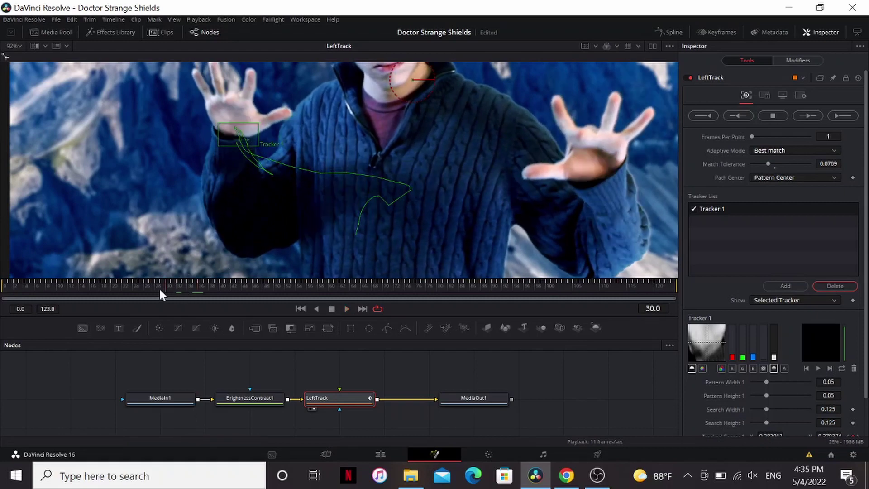
pyautogui.click(118, 290)
pyautogui.moveTo(118, 293); pyautogui.dragTo(67, 292)
pyautogui.press('Left')
pyautogui.press('Left')
pyautogui.press('Left')
pyautogui.press('Left')
pyautogui.press('Left')
pyautogui.press('Left')
pyautogui.press('Left')
pyautogui.press('Left')
pyautogui.press('Left')
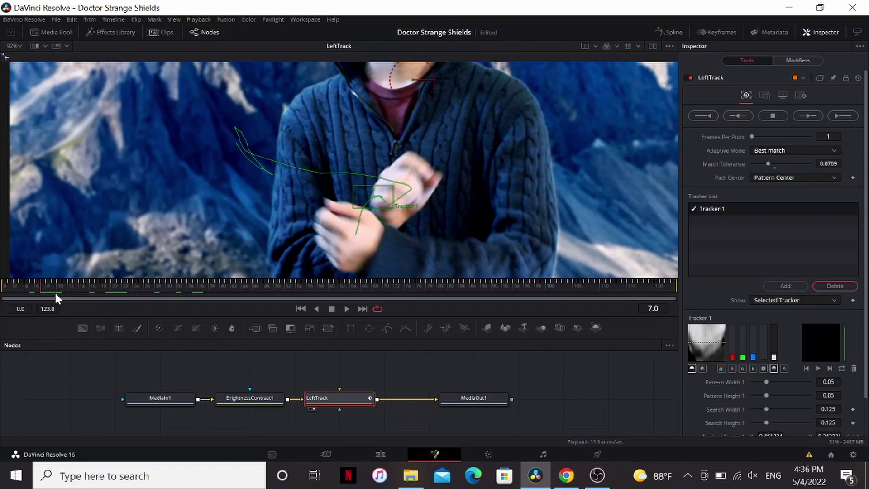
# Detach LeftTrack from the node chain, set it aside, and display BrightnessContrast1 in the viewer.
pyautogui.moveTo(331, 397); pyautogui.dragTo(49, 369)
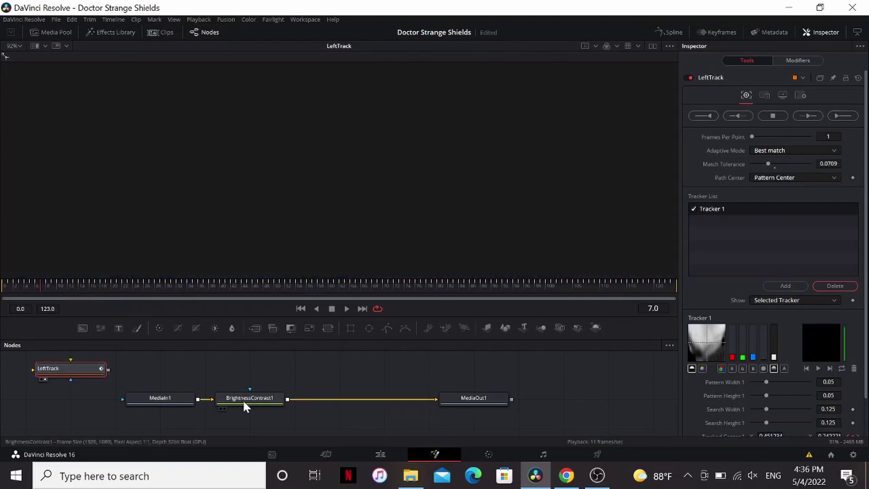
pyautogui.click(247, 399)
pyautogui.press('1')
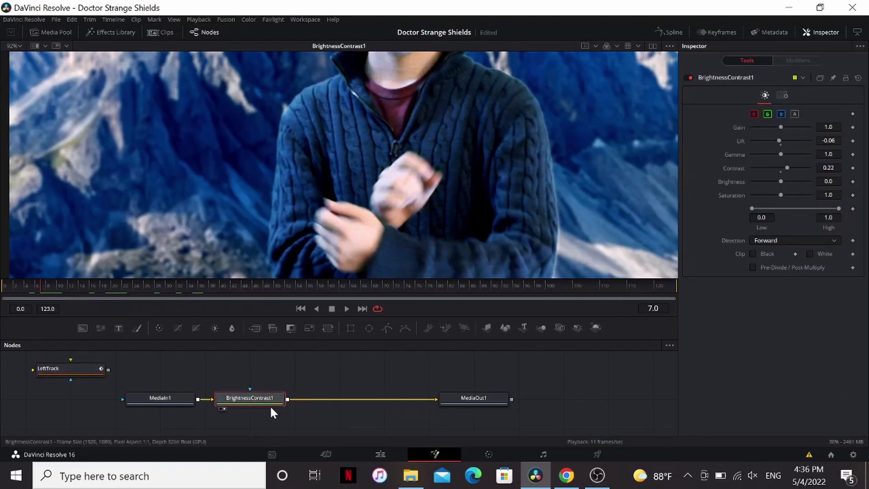
# Add a second Tracker node after BrightnessContrast1 and rename it RightTrack.
pyautogui.hotkey('shift', 'space')
pyautogui.write('tr')
pyautogui.press('Return')
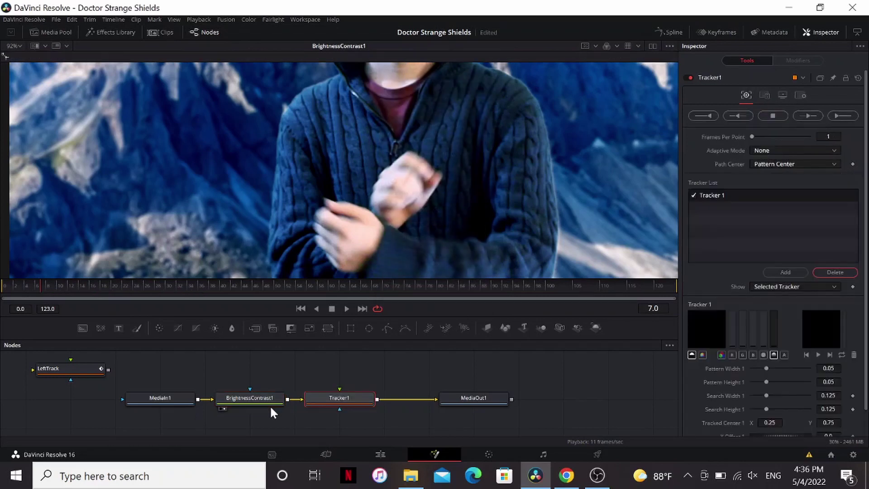
pyautogui.press('F2')
pyautogui.write('Righ')
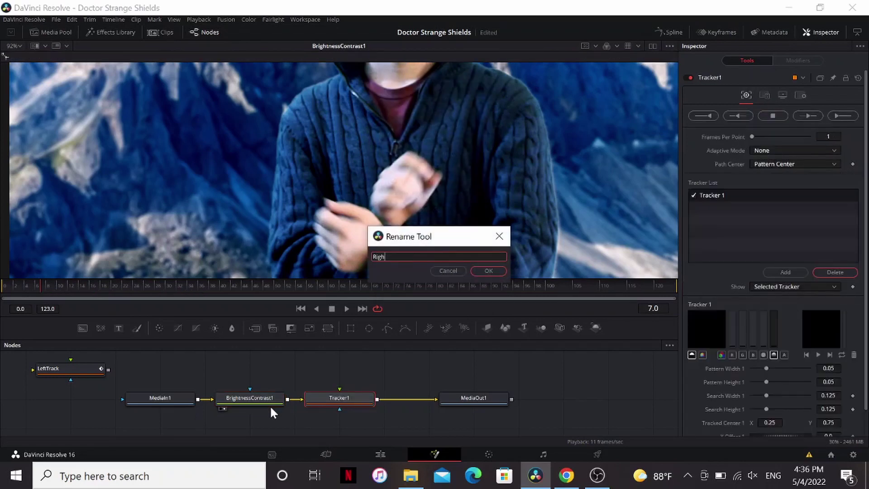
pyautogui.write('tTrack')
pyautogui.press('Return')
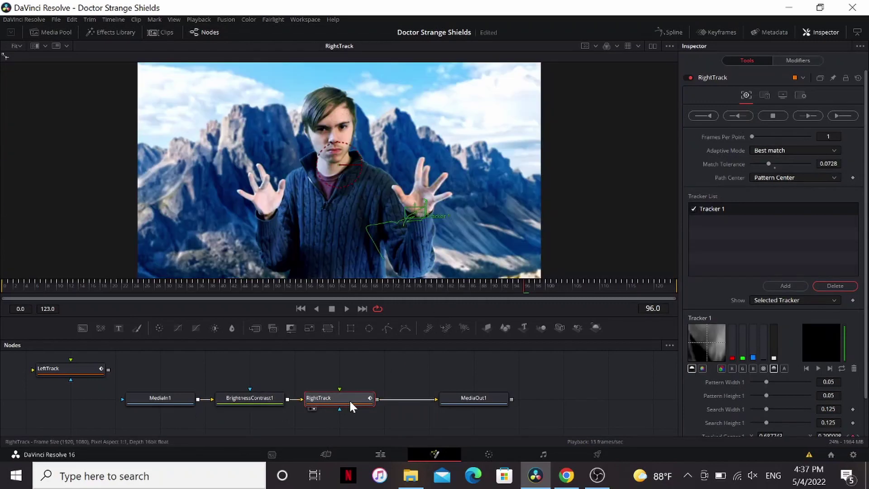
# Detach RightTrack, place it below LeftTrack, and delete the BrightnessContrast1 node.
pyautogui.moveTo(349, 400); pyautogui.dragTo(68, 397)
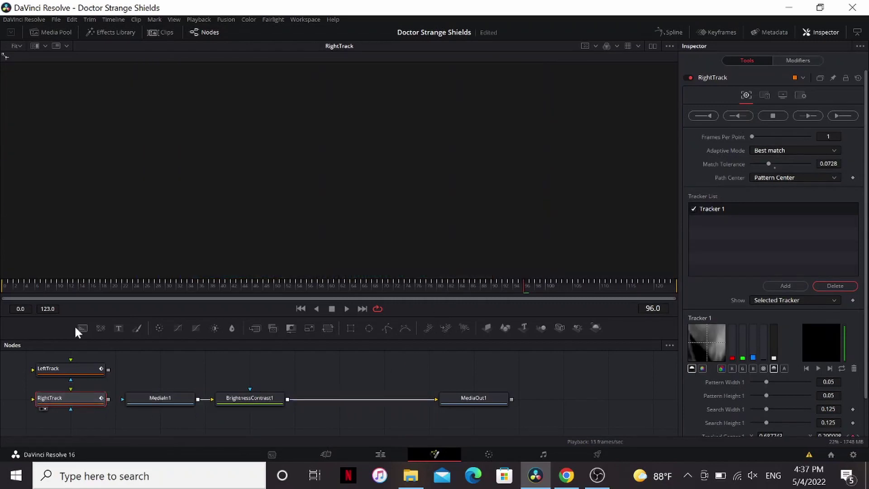
pyautogui.click(264, 400)
pyautogui.press('1')
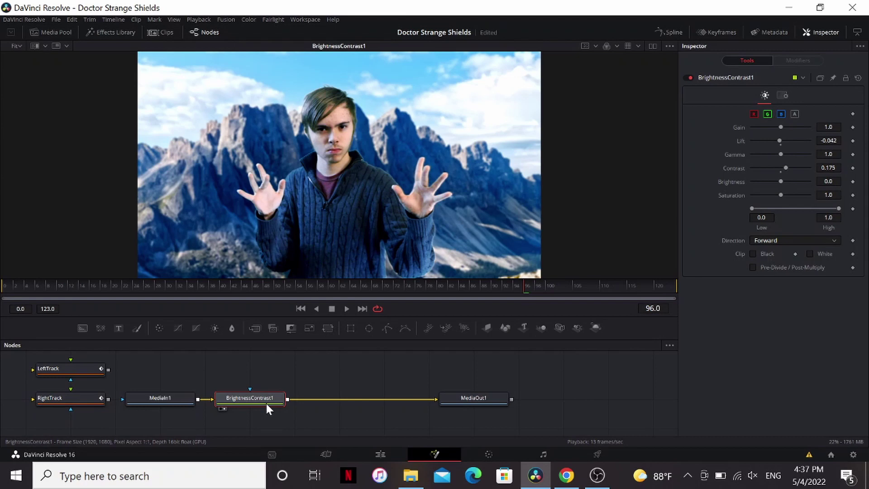
pyautogui.press('Delete')
pyautogui.moveTo(321, 382); pyautogui.dragTo(337, 388)
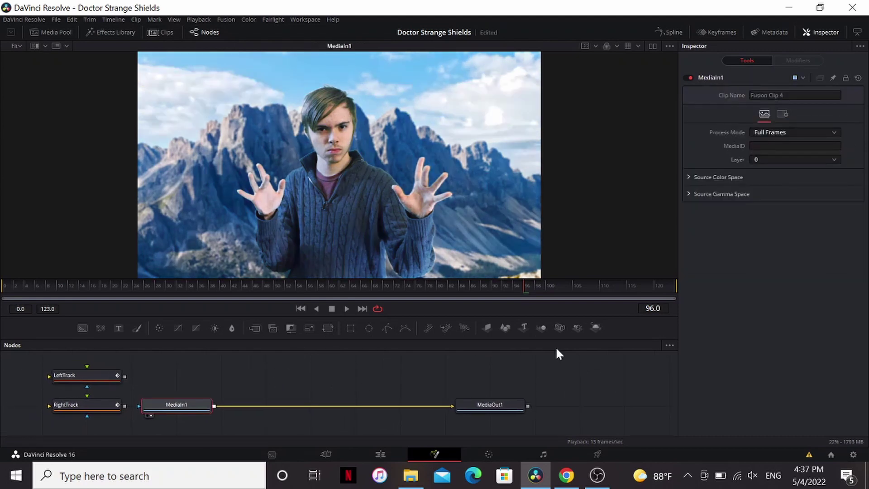
# Add the magic-circle PNG to an empty area of the node graph, display it in the viewer, and hide the Media Pool.
pyautogui.moveTo(555, 316); pyautogui.dragTo(560, 272)
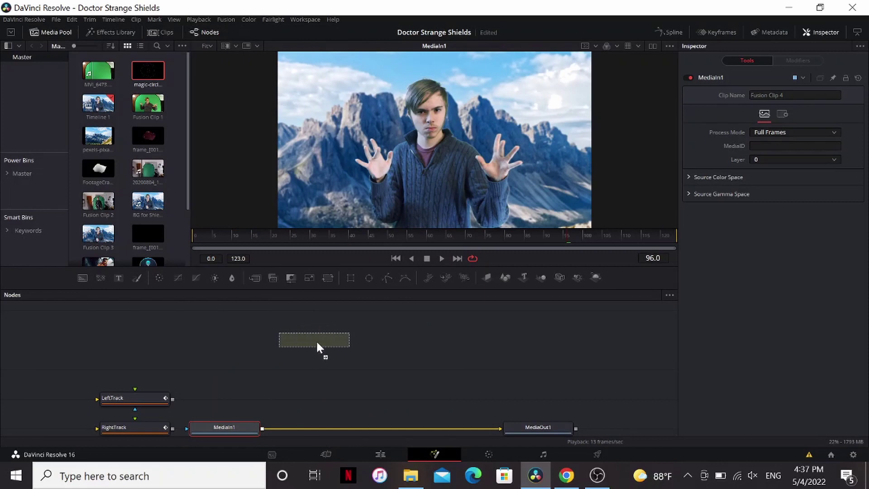
pyautogui.moveTo(316, 342); pyautogui.dragTo(320, 341)
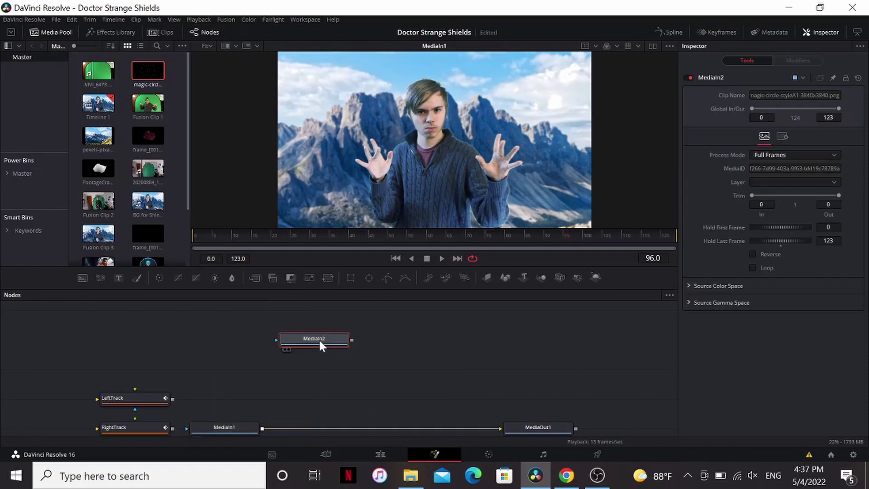
pyautogui.press('1')
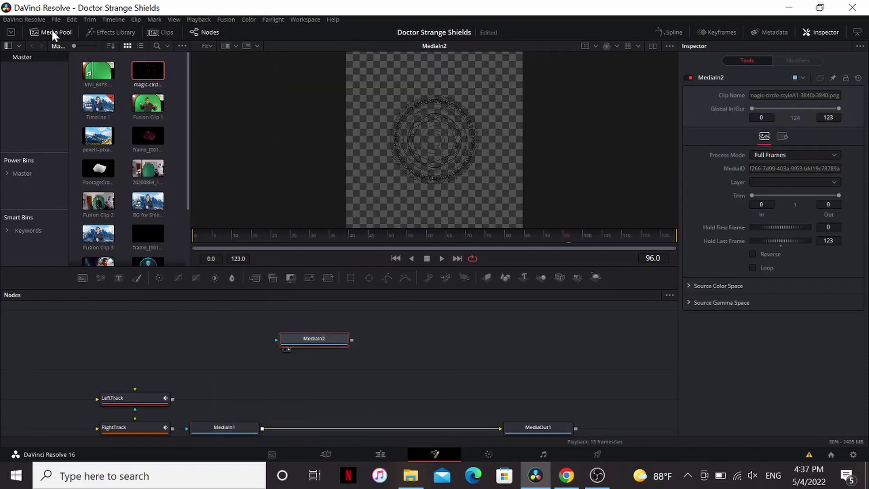
pyautogui.click(50, 30)
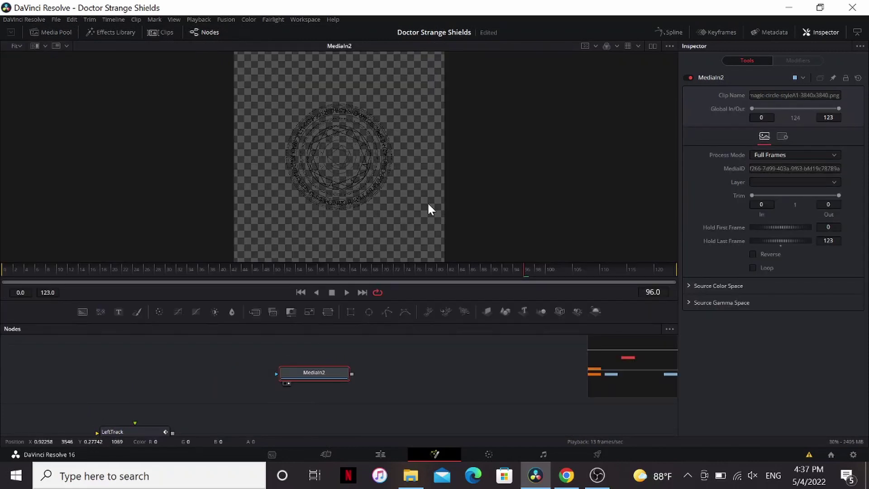
# Add a Resize node after the magic-circle image, set to 1920 by 1920, and show it in the viewer.
pyautogui.hotkey('shift', 'space')
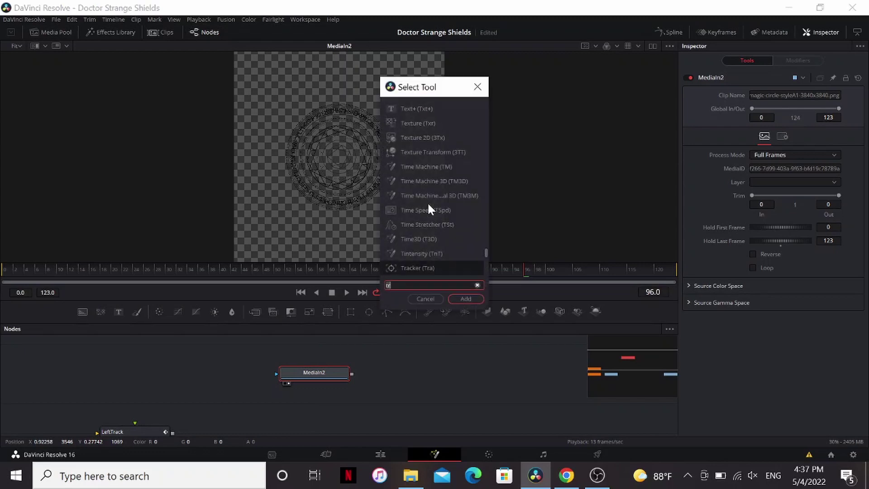
pyautogui.write('res')
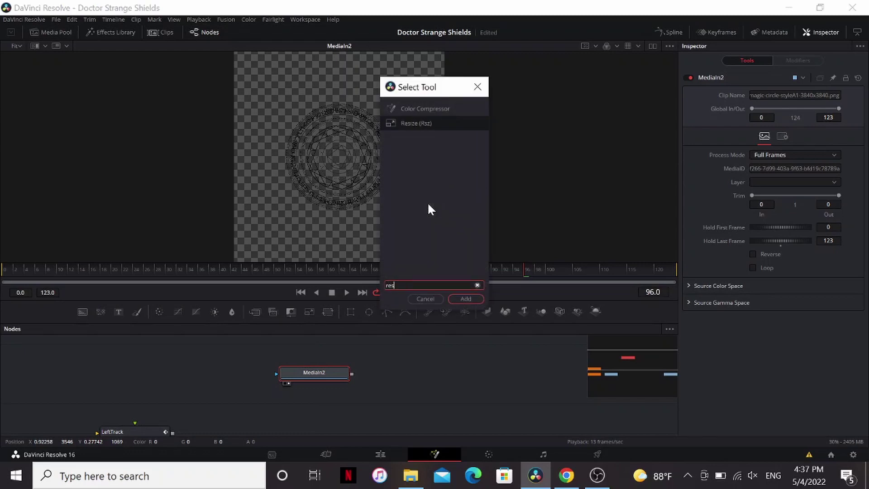
pyautogui.press('Return')
pyautogui.press('2')
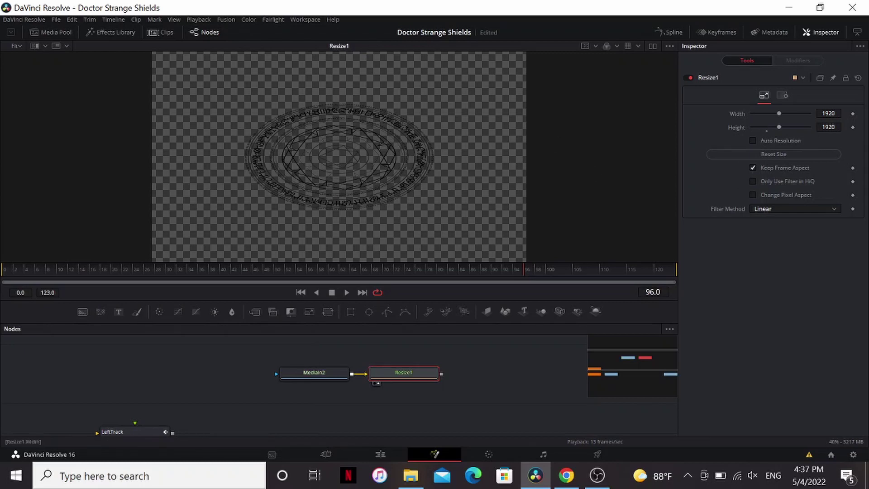
pyautogui.scroll(1, 431, 115)
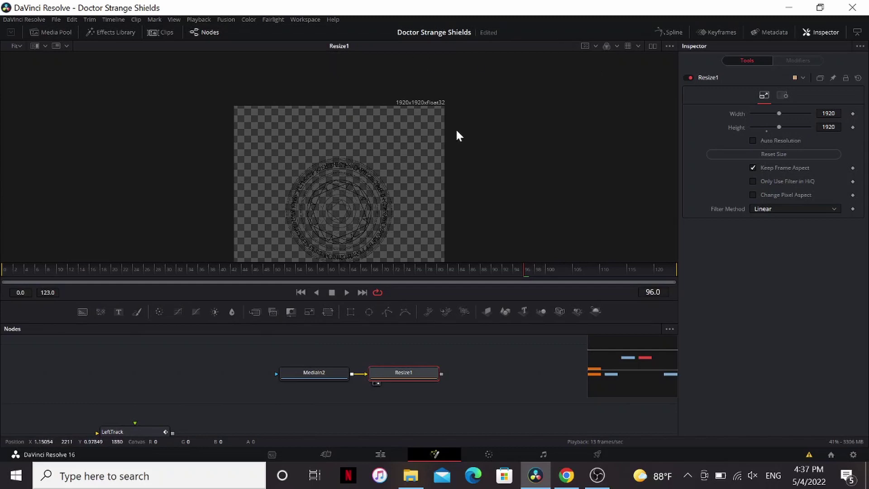
pyautogui.scroll(-2, 457, 131)
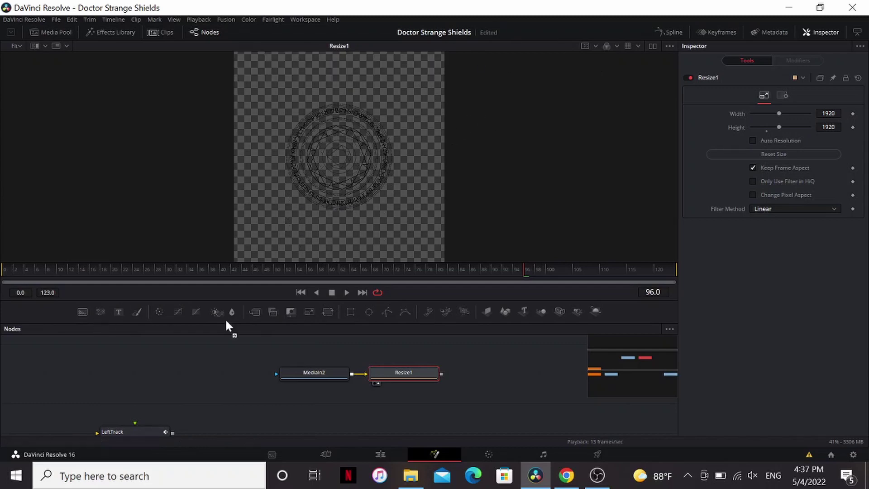
# Add a FastNoise node, connect the Resize1 output to it, and set its noise scale to 20.
pyautogui.moveTo(226, 323); pyautogui.dragTo(474, 375)
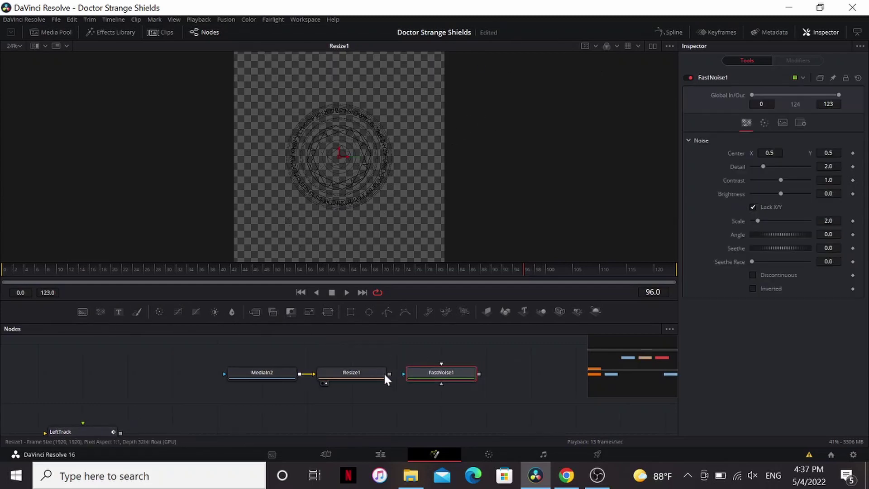
pyautogui.click(415, 383)
pyautogui.moveTo(389, 374); pyautogui.dragTo(429, 374)
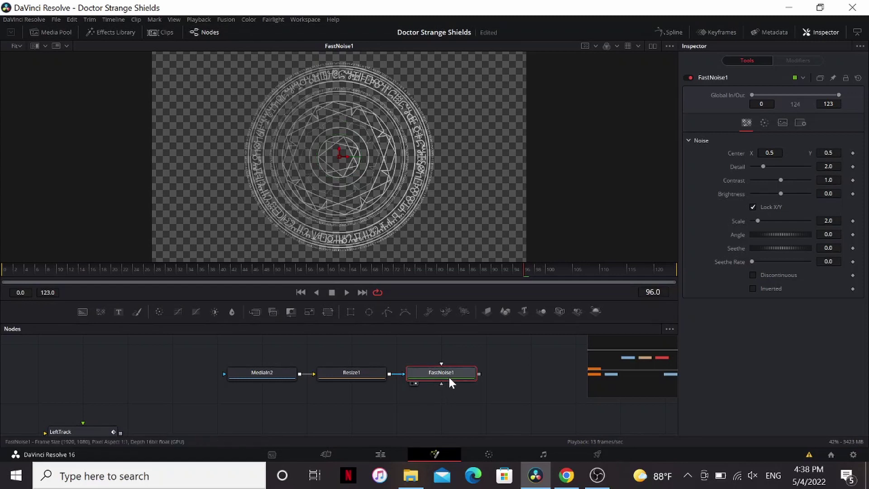
pyautogui.moveTo(759, 221); pyautogui.dragTo(841, 223)
# Drive the FastNoise1 angle with the expression time and raise the seethe rate to about 0.213.
pyautogui.click(832, 234)
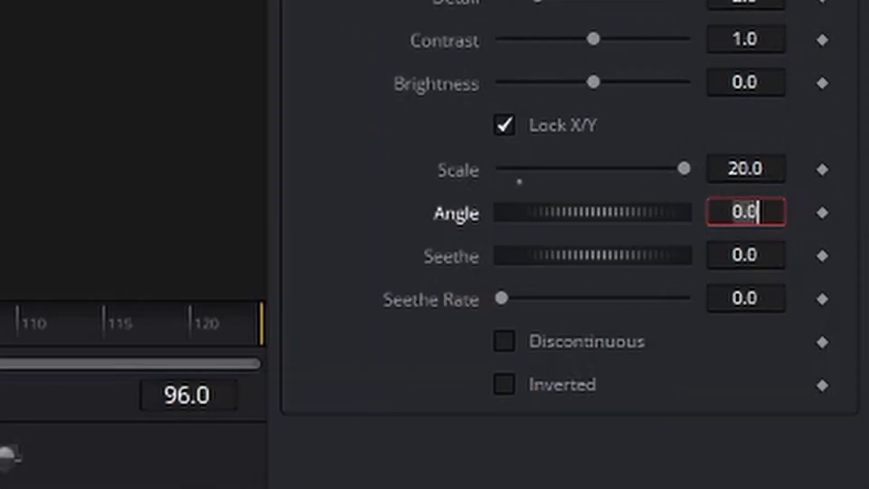
pyautogui.write('=')
pyautogui.press('Tab')
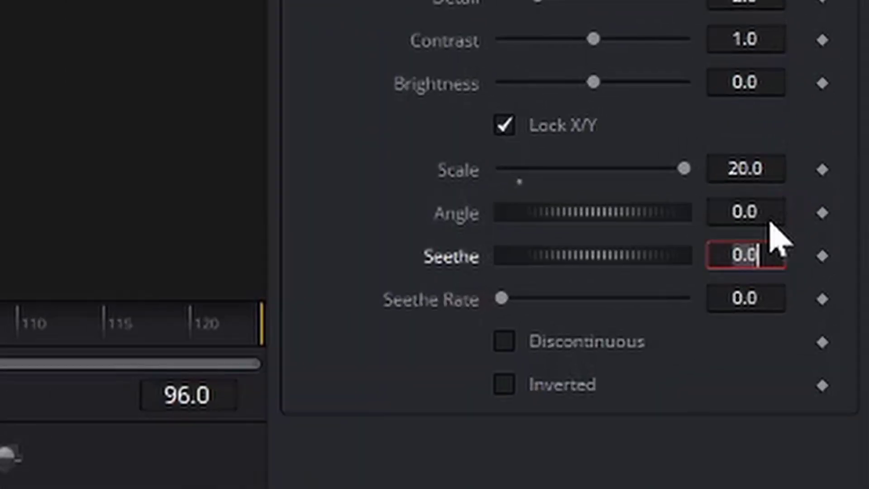
pyautogui.click(550, 256)
pyautogui.write('time')
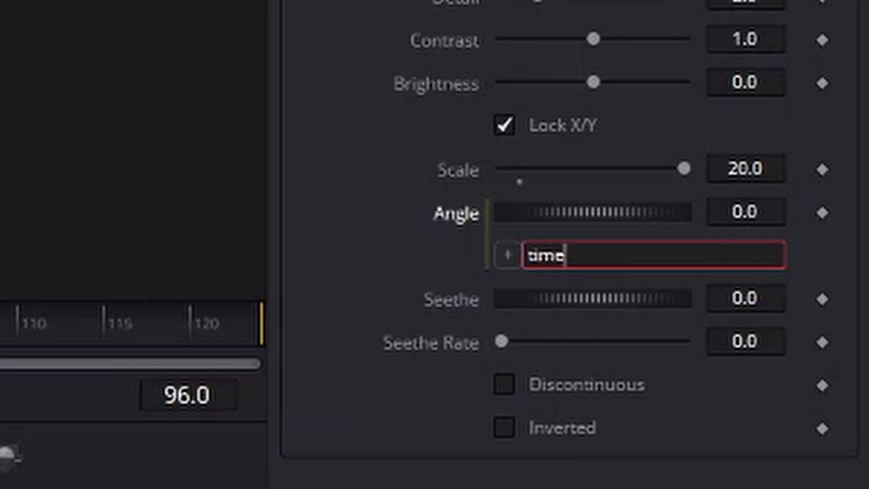
pyautogui.press('Return')
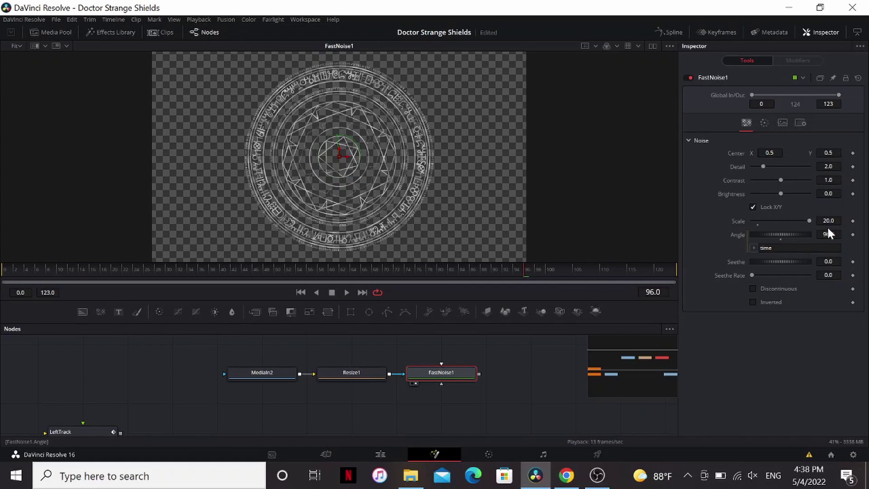
pyautogui.moveTo(752, 276); pyautogui.dragTo(764, 275)
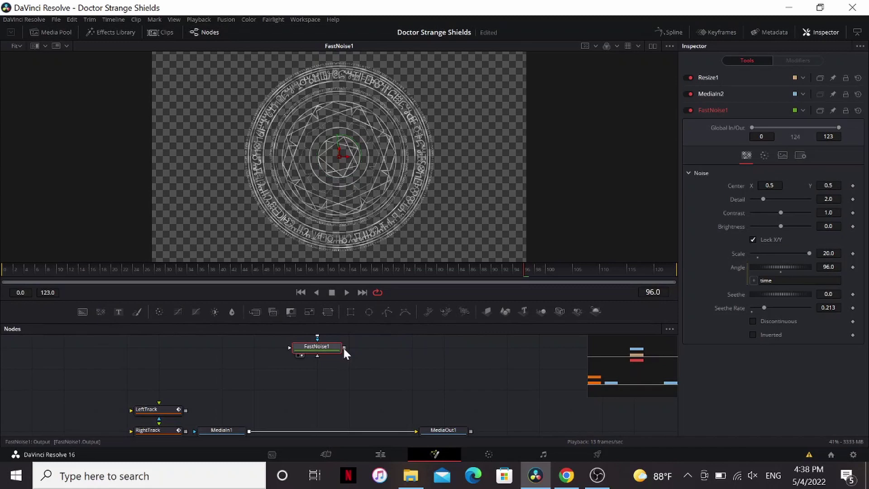
# Merge the FastNoise1 output over the MediaIn1 footage and show Merge1 in the viewer.
pyautogui.moveTo(343, 350); pyautogui.dragTo(248, 431)
pyautogui.click(314, 412)
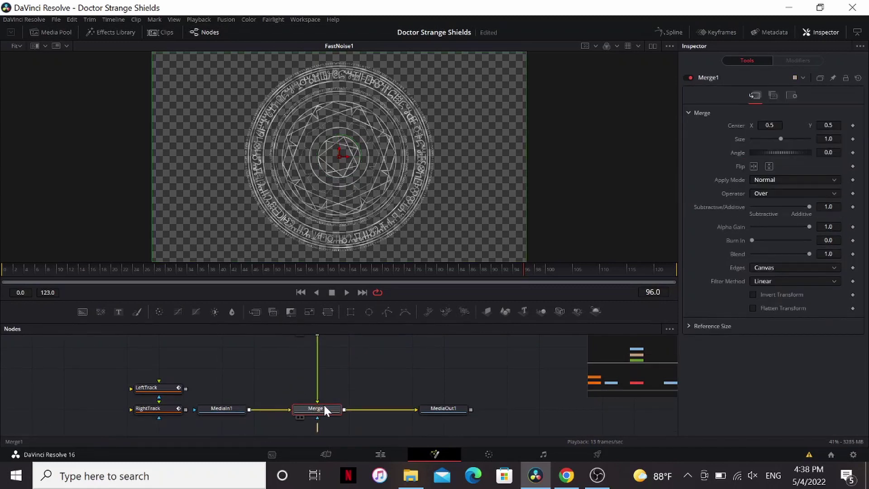
pyautogui.press('1')
# Add a Transform node after FastNoise1 and rename it Track.
pyautogui.scroll(1, 324, 405)
pyautogui.click(325, 357)
pyautogui.hotkey('shift', 'space')
pyautogui.write('xf')
pyautogui.press('Return')
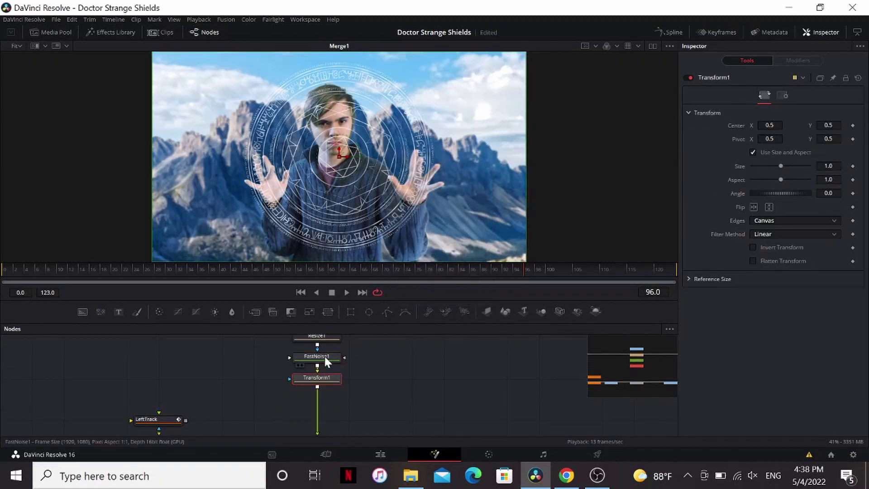
pyautogui.press('F2')
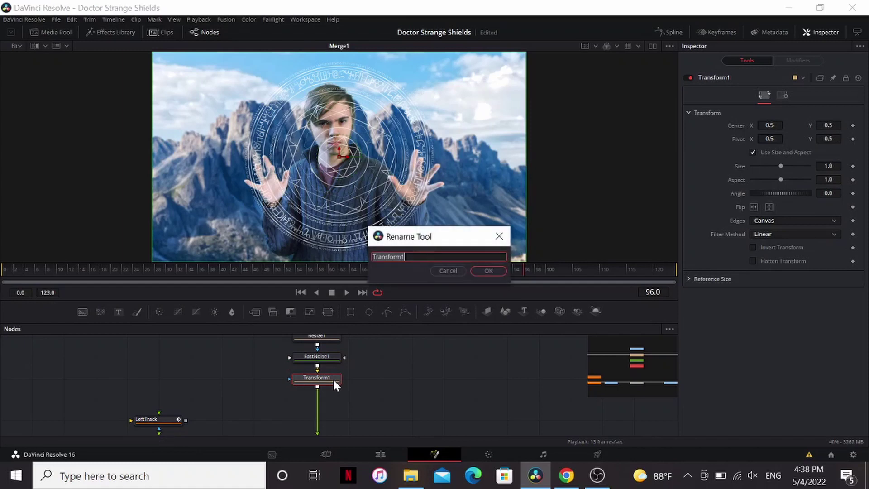
pyautogui.write('Track')
pyautogui.press('Return')
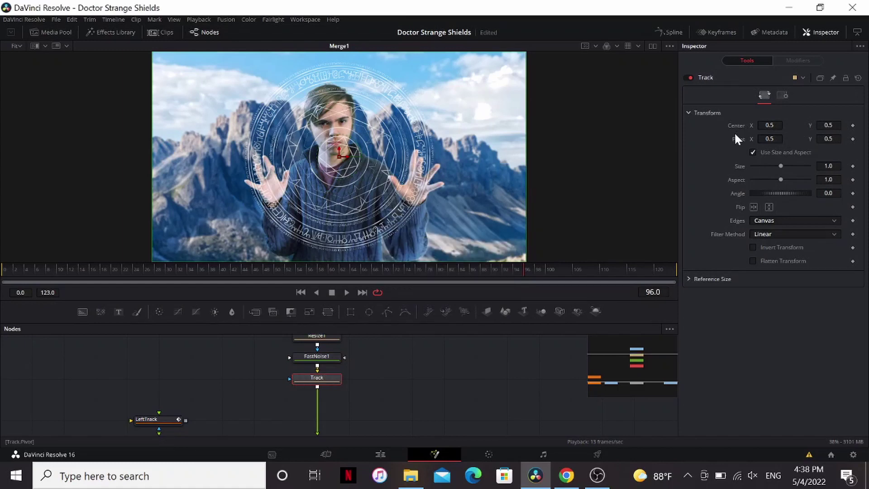
# Connect the Track node's Center to LeftTrackTracker1Path so the magic circle follows the hand.
pyautogui.rightClick(734, 125)
pyautogui.moveTo(756, 174)
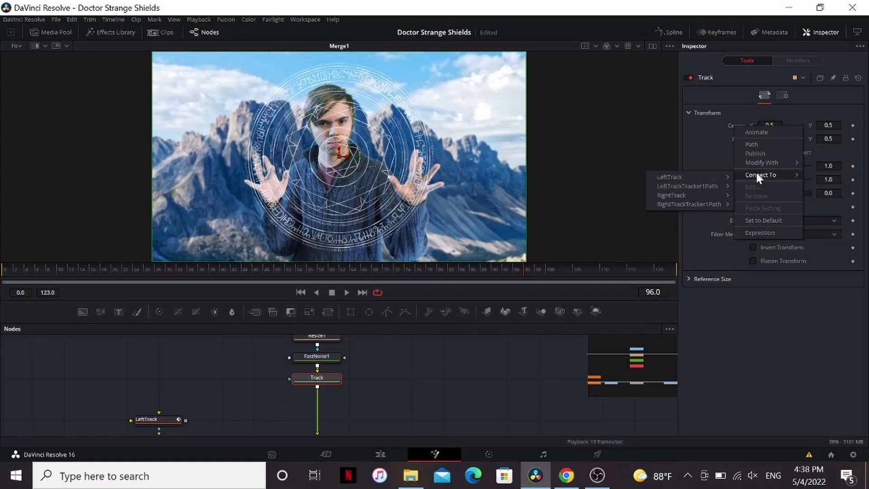
pyautogui.moveTo(695, 186)
pyautogui.click(743, 189)
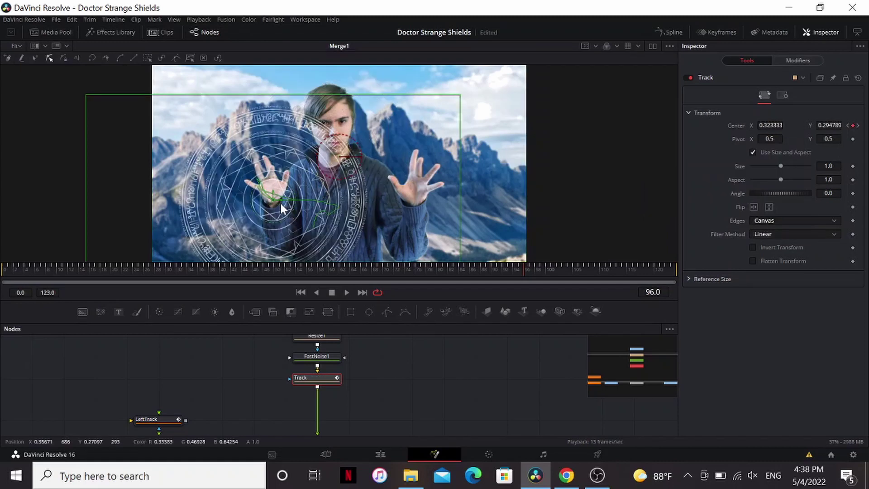
pyautogui.scroll(3, 280, 202)
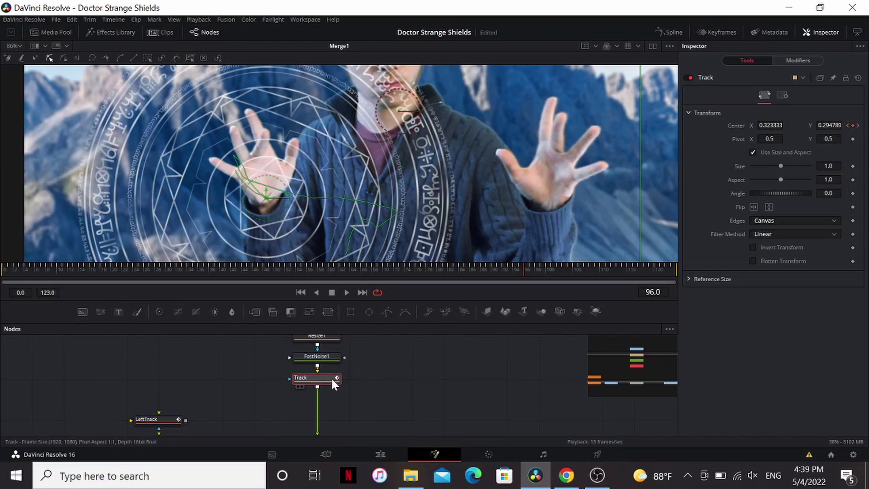
# Move the Track node lower and insert a new Transform node between FastNoise1 and Track.
pyautogui.moveTo(331, 378); pyautogui.dragTo(322, 399)
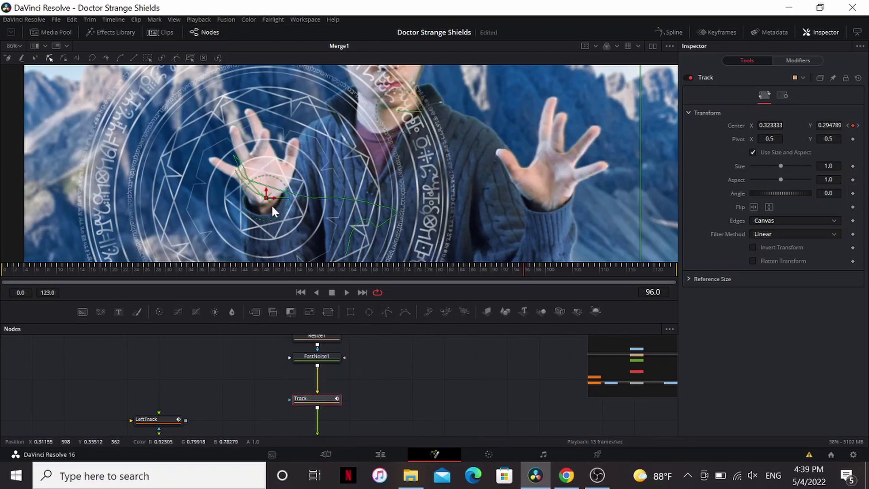
pyautogui.click(334, 270)
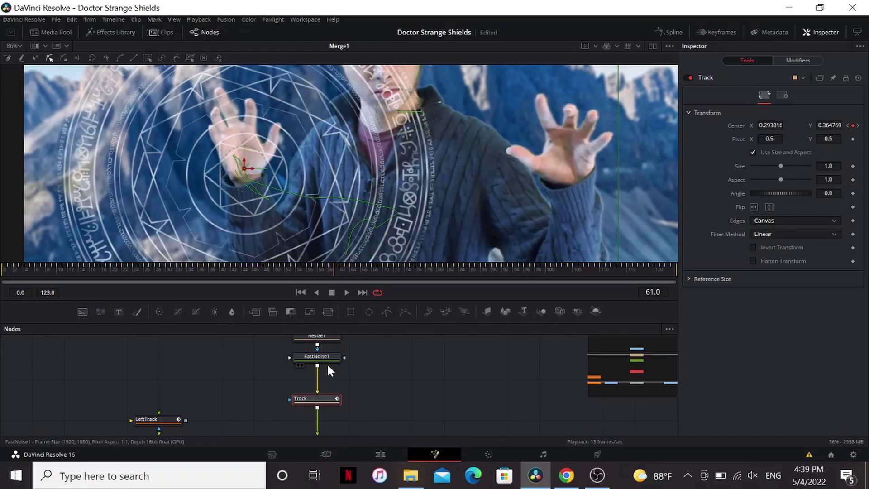
pyautogui.click(328, 360)
pyautogui.hotkey('shift', 'space')
pyautogui.write('transform')
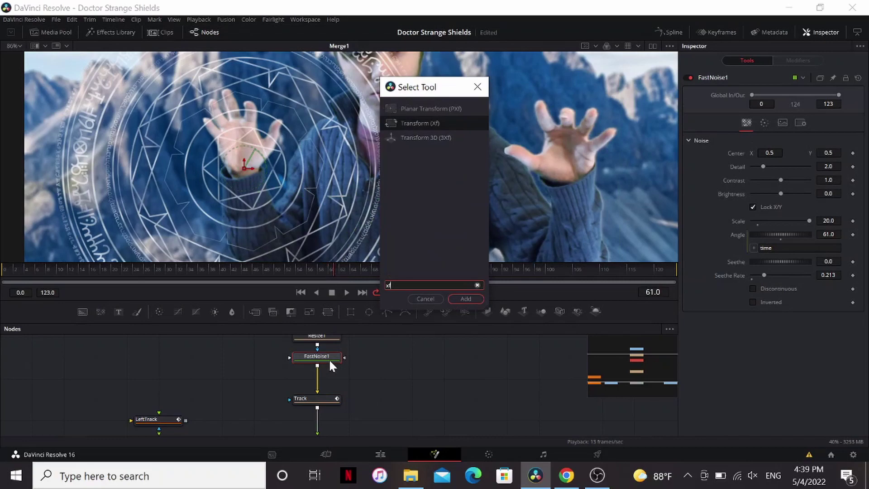
pyautogui.press('Return')
# Center the magic circle on the palm with Transform1, at about X 0.497 and Y 0.556, and reduce its size to about 0.553.
pyautogui.moveTo(244, 167); pyautogui.dragTo(241, 144)
pyautogui.moveTo(781, 166); pyautogui.dragTo(768, 166)
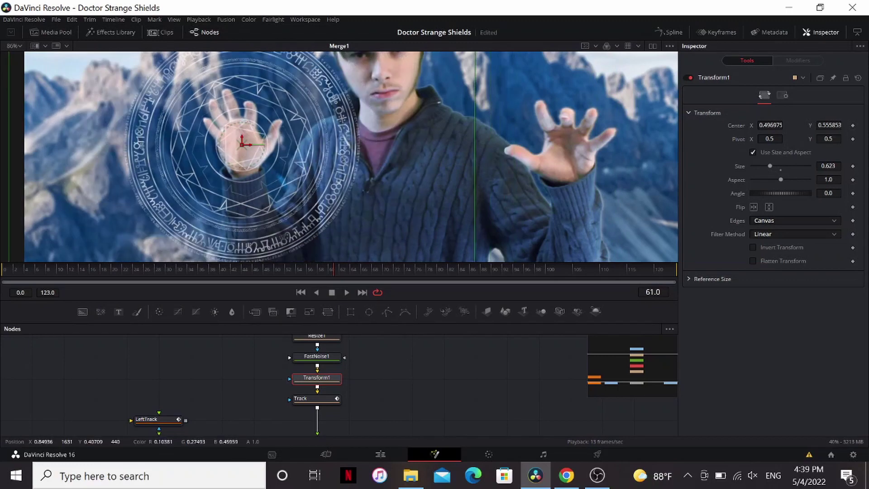
pyautogui.scroll(-2, 339, 159)
pyautogui.press('space')
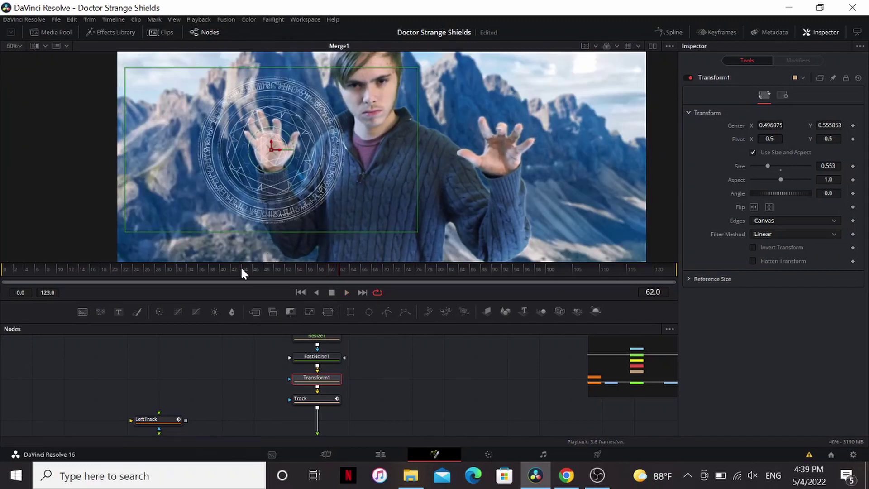
# Keyframe the Transform1 size at 0.553 on frame 26 and 0 on frame 19, and play back the growing circle.
pyautogui.click(157, 269)
pyautogui.moveTo(136, 270); pyautogui.dragTo(145, 271)
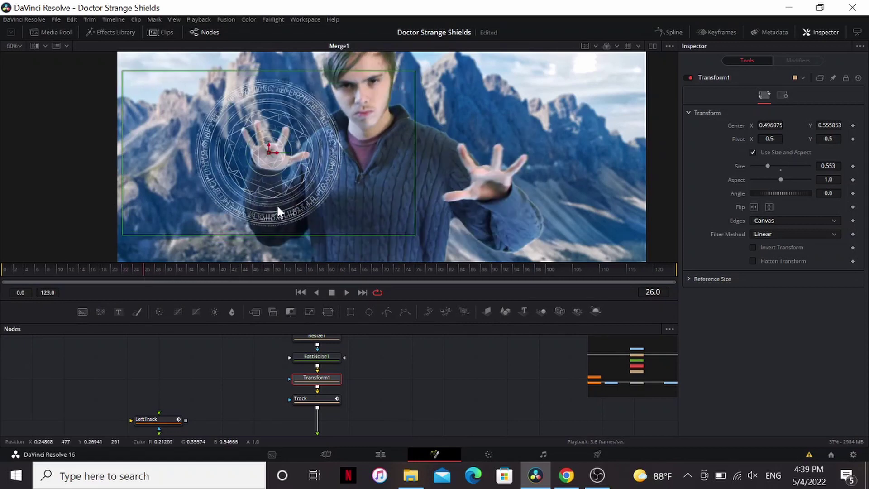
pyautogui.click(854, 166)
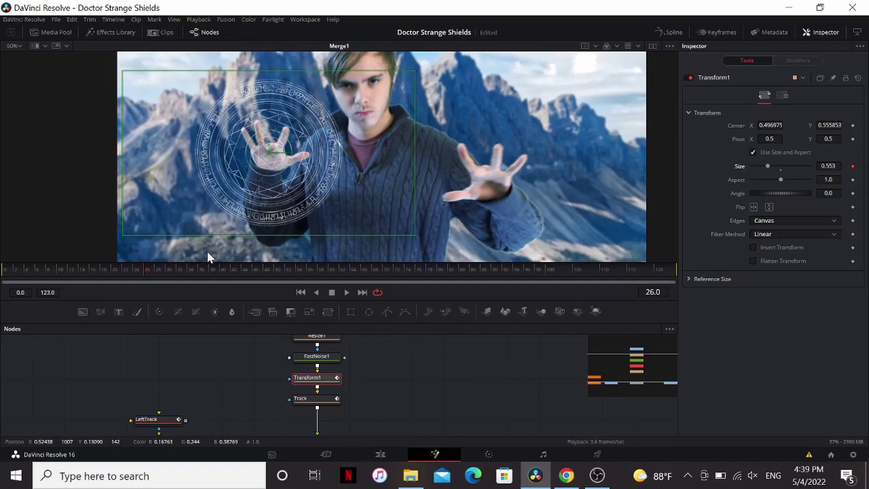
pyautogui.click(141, 268)
pyautogui.moveTo(133, 271); pyautogui.dragTo(105, 269)
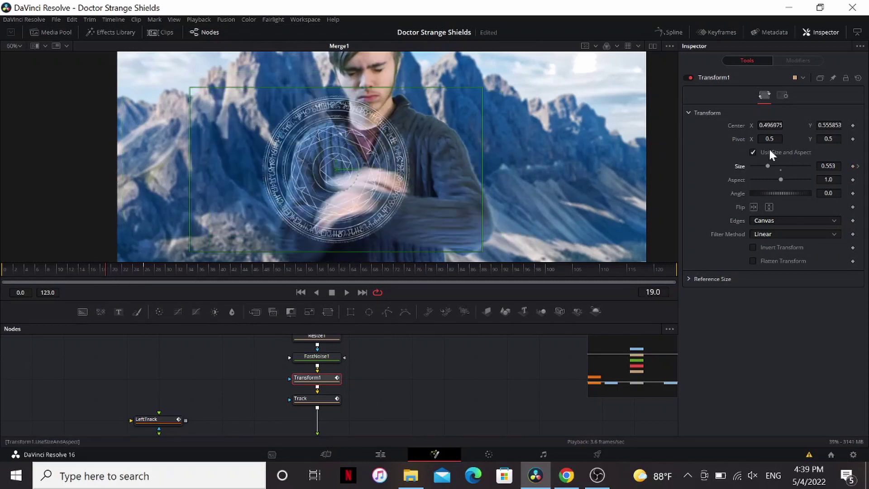
pyautogui.moveTo(768, 166); pyautogui.dragTo(732, 164)
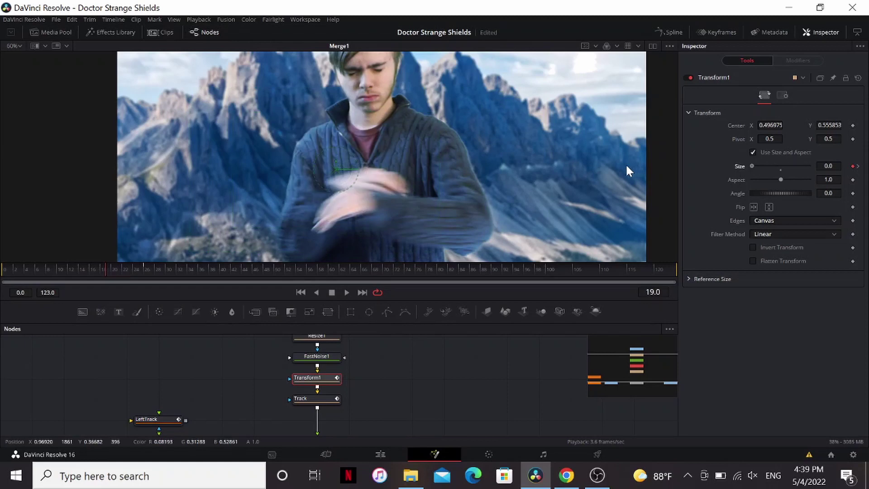
pyautogui.click(540, 390)
pyautogui.press('space')
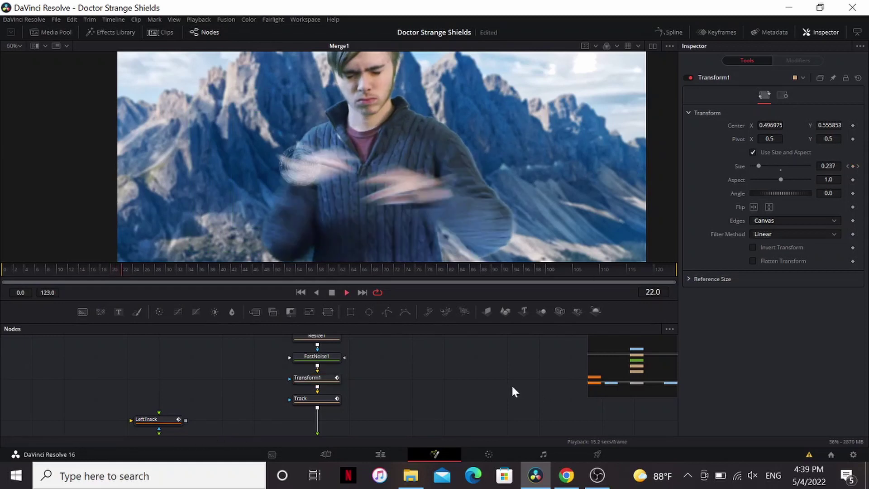
pyautogui.press('space')
# Move Track lower, insert a DVE node between Transform1 and Track, and set the DVE pivot Y to 0.552.
pyautogui.scroll(-2, 444, 376)
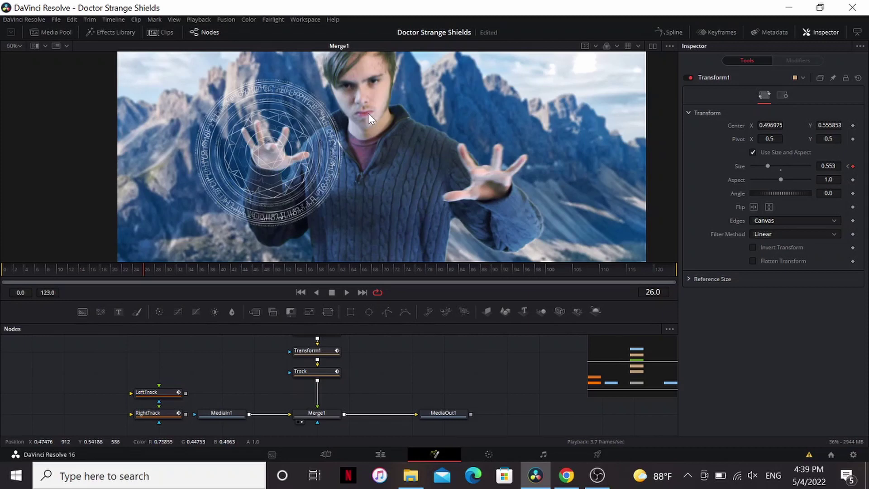
pyautogui.moveTo(331, 374); pyautogui.dragTo(333, 390)
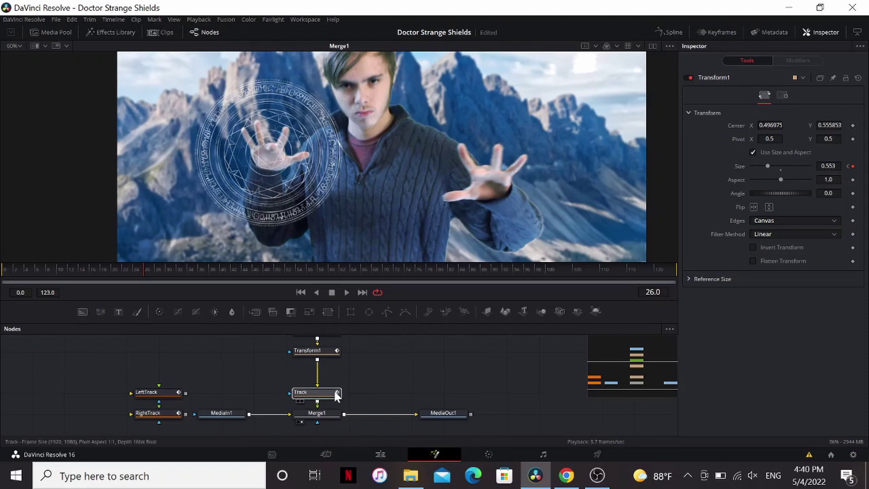
pyautogui.click(331, 358)
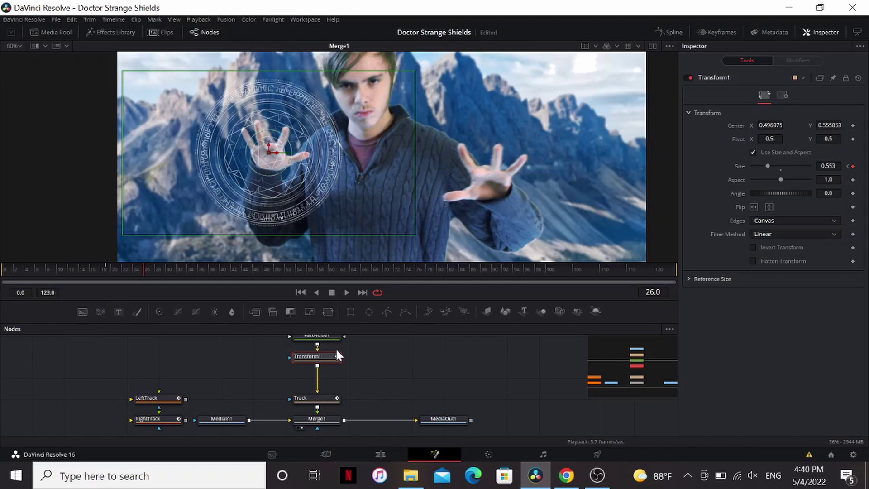
pyautogui.hotkey('shift', 'space')
pyautogui.write('dve')
pyautogui.press('Return')
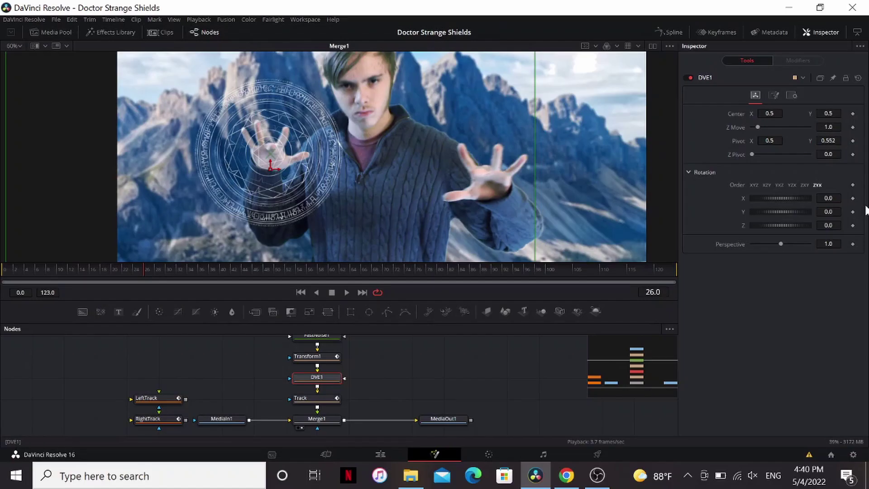
# Keyframe the DVE1 rotation at frame 26 on all three axes, with X at 30.5, Y at -2.5 and Z at 0.
pyautogui.click(853, 198)
pyautogui.click(853, 212)
pyautogui.click(853, 225)
pyautogui.moveTo(781, 198)
pyautogui.mouseDown()
pyautogui.moveTo(807, 199)
pyautogui.moveTo(797, 199)
pyautogui.mouseUp()
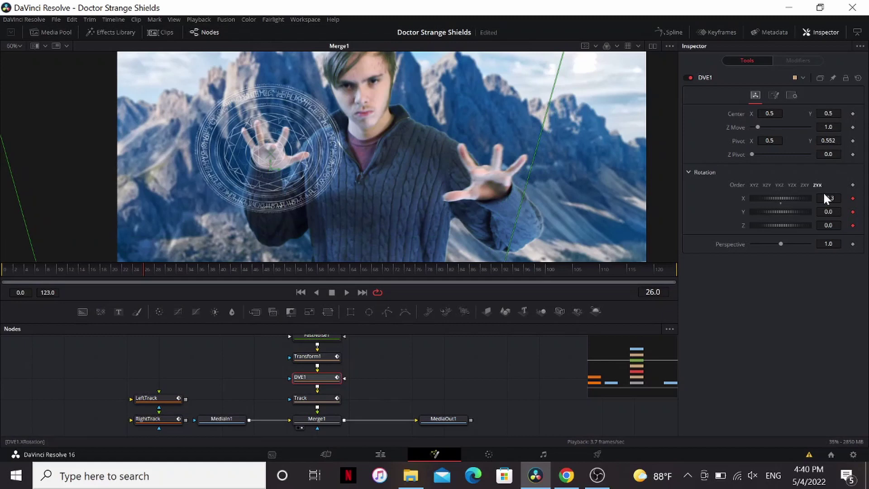
pyautogui.moveTo(780, 198); pyautogui.dragTo(782, 198)
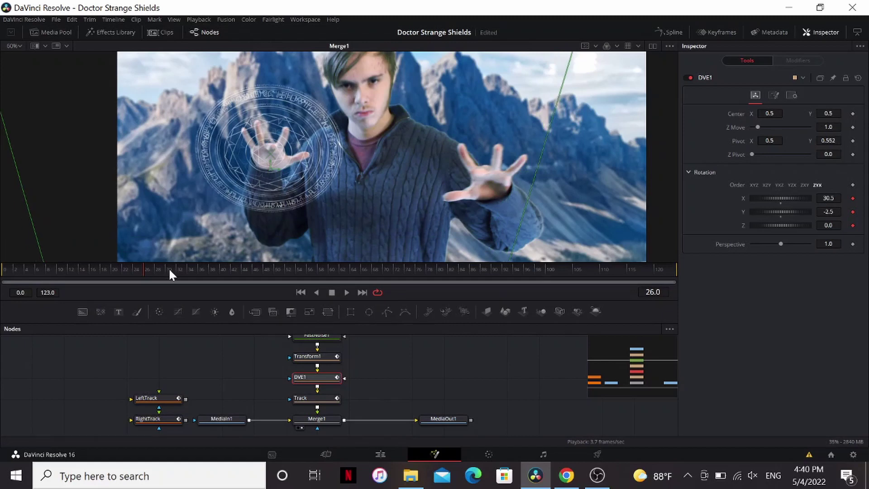
# Keyframe the DVE1 rotation at frame 40 with X 30.5 and Y -3.8, and adjust the X rotation further along to match the hand.
pyautogui.click(221, 269)
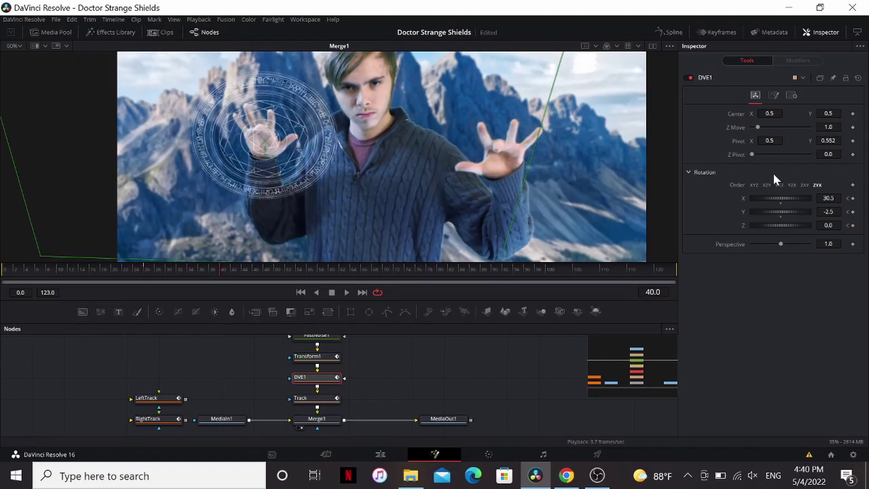
pyautogui.moveTo(781, 212); pyautogui.dragTo(780, 198)
pyautogui.click(830, 198)
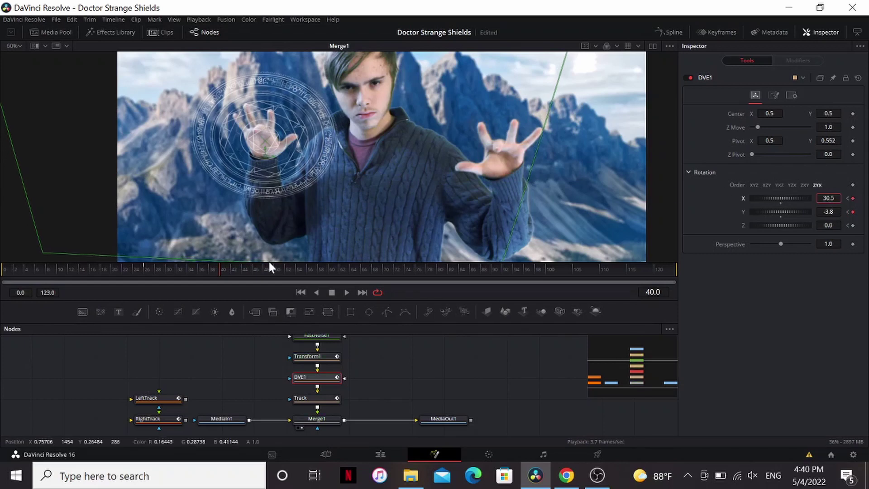
pyautogui.click(306, 269)
pyautogui.moveTo(781, 198); pyautogui.dragTo(770, 198)
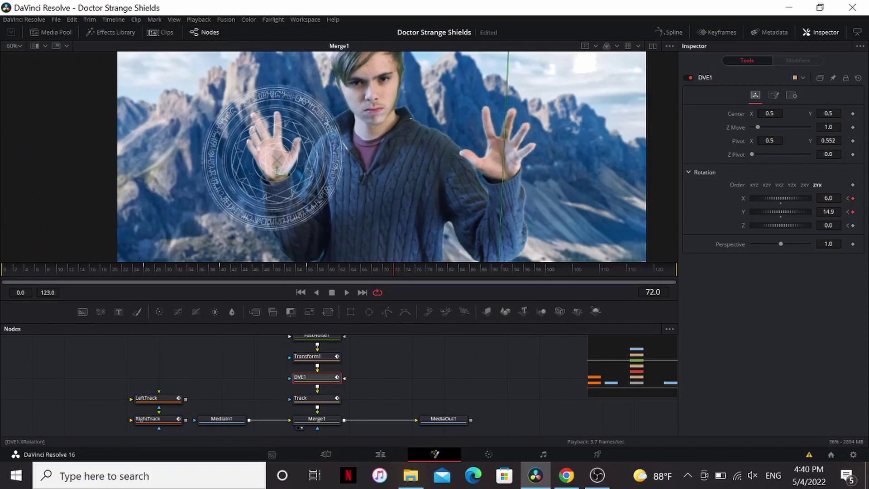
pyautogui.moveTo(394, 269); pyautogui.dragTo(147, 267)
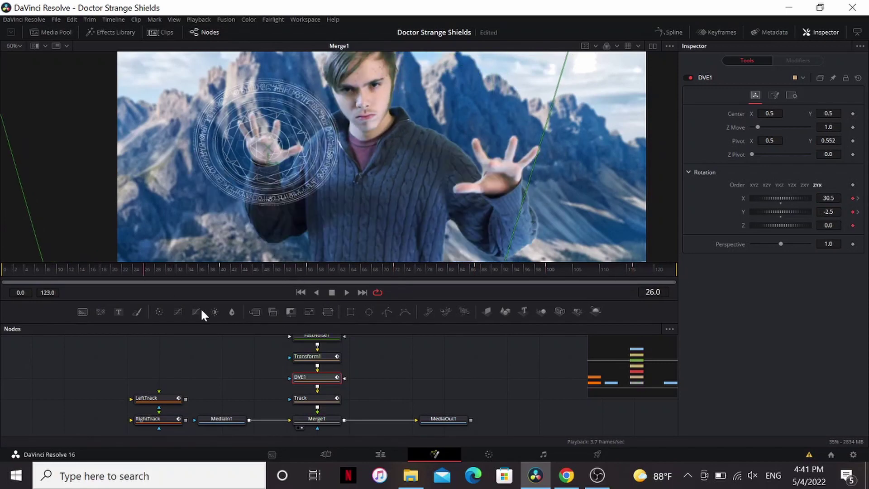
# Keyframe a large negative Z rotation on DVE1 at frame 19 so the circle spins as it grows.
pyautogui.click(315, 360)
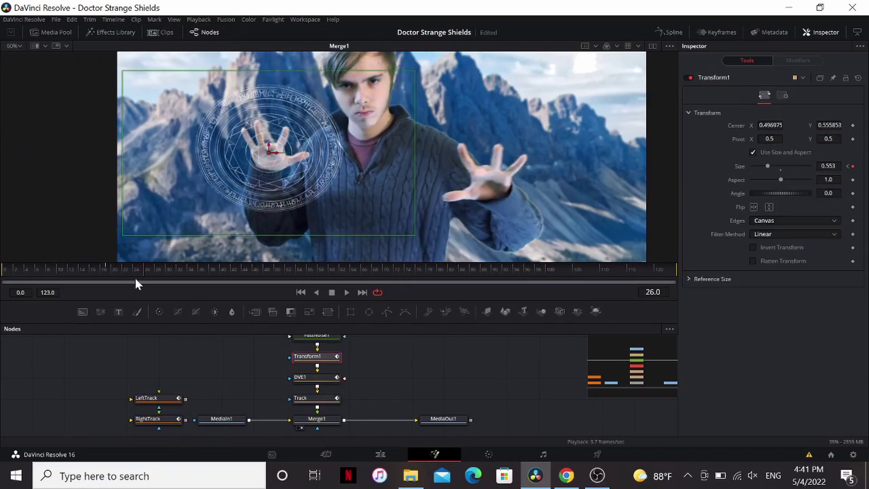
pyautogui.click(108, 268)
pyautogui.click(332, 383)
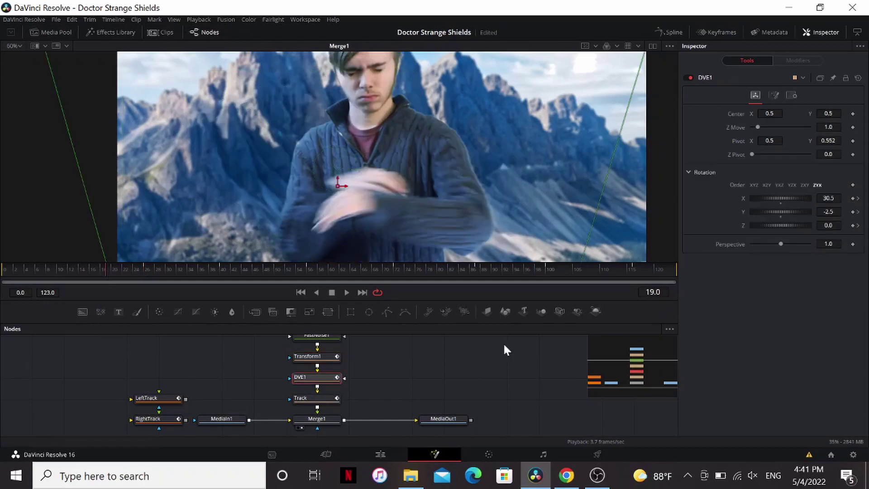
pyautogui.moveTo(800, 226); pyautogui.dragTo(729, 224)
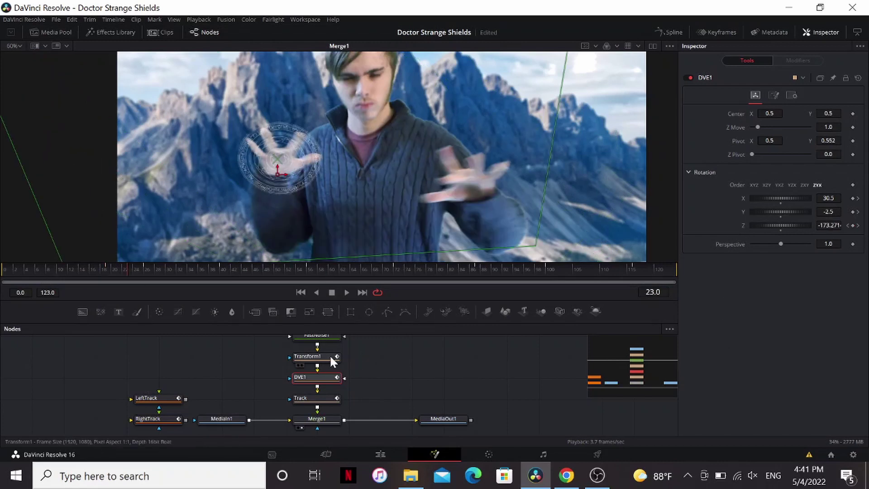
# Enable motion blur in the Transform1 settings.
pyautogui.click(317, 356)
pyautogui.click(783, 96)
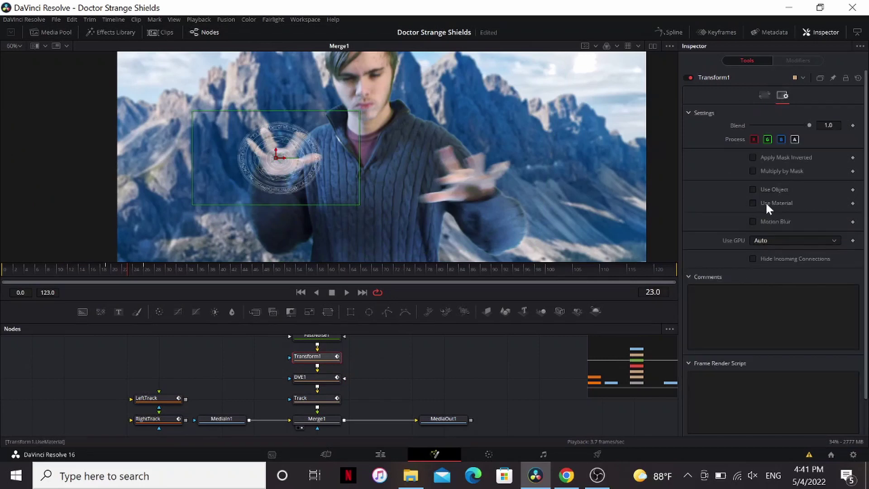
pyautogui.click(754, 221)
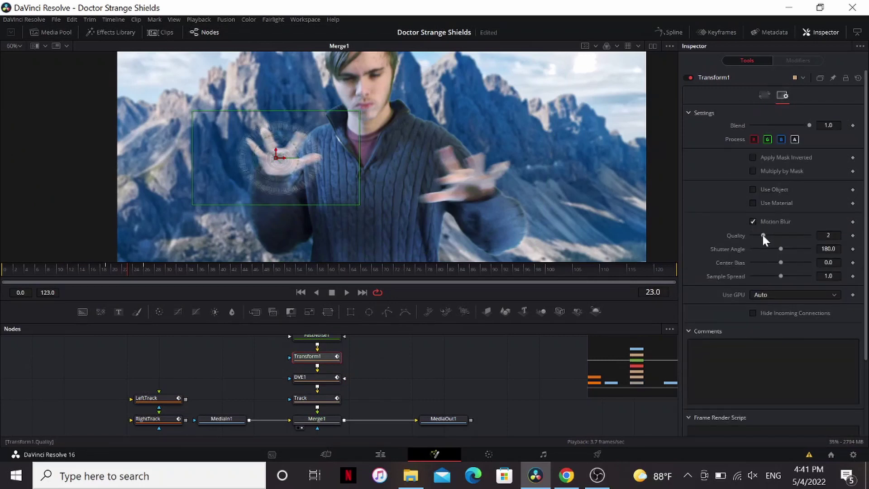
# Raise the motion blur quality on Transform1 and enable motion blur with quality 7 on the Track node too.
pyautogui.moveTo(763, 234); pyautogui.dragTo(768, 234)
pyautogui.click(325, 378)
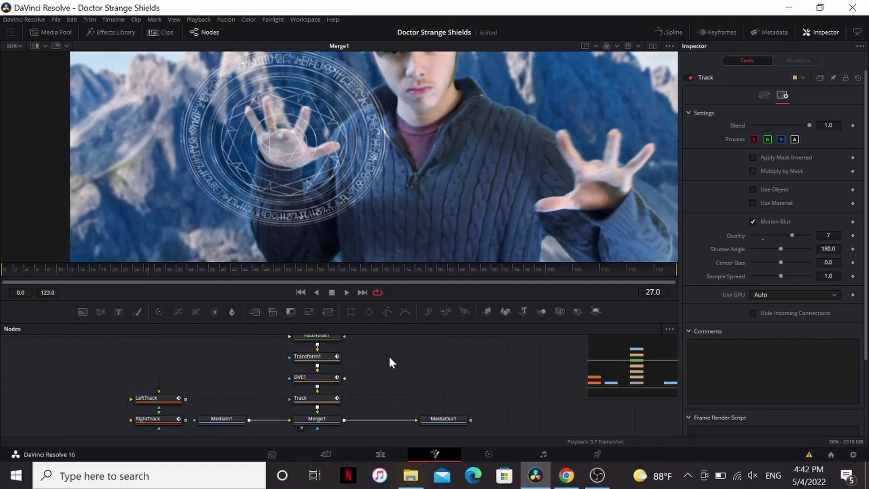
# Move the magic circle's node chain from MediaIn2 through Track upward, leaving room between Track and Merge1.
pyautogui.scroll(-2, 379, 370)
pyautogui.moveTo(362, 395); pyautogui.dragTo(316, 336)
pyautogui.scroll(-2, 339, 376)
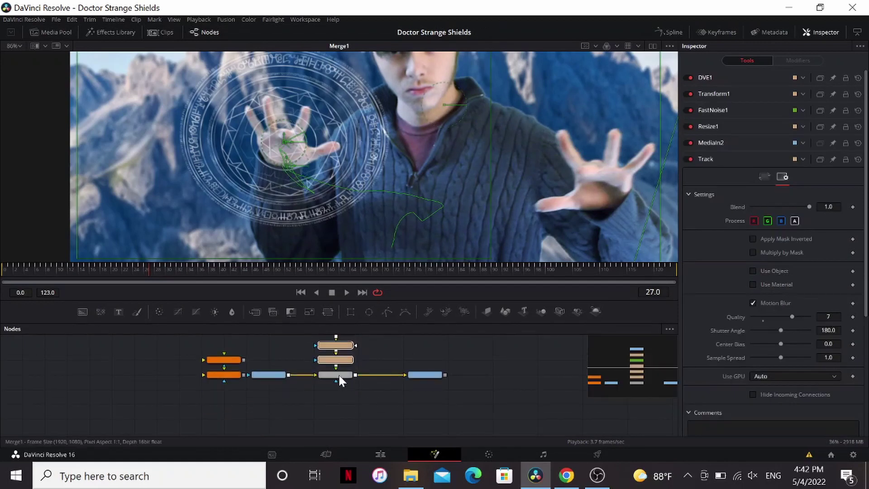
pyautogui.scroll(2, 352, 363)
pyautogui.click(344, 370)
pyautogui.scroll(2, 331, 349)
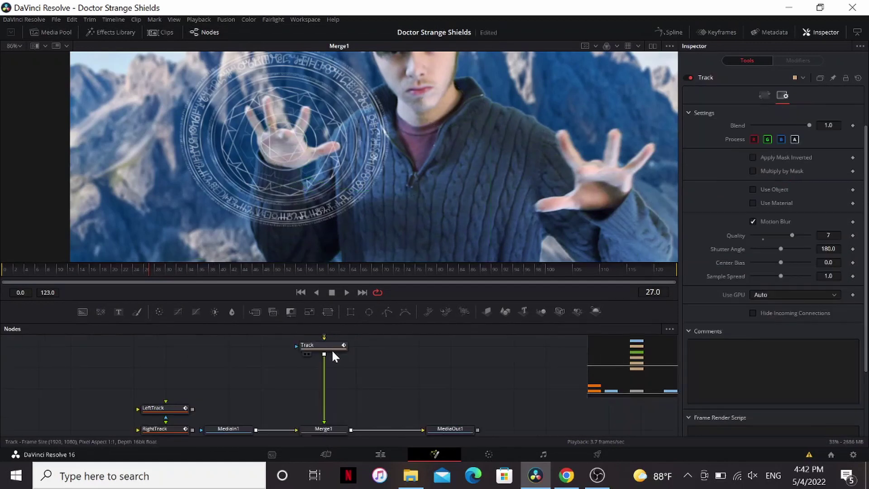
# Add an XGlow node between Track and Merge1.
pyautogui.hotkey('shift', 'space')
pyautogui.write('dve')
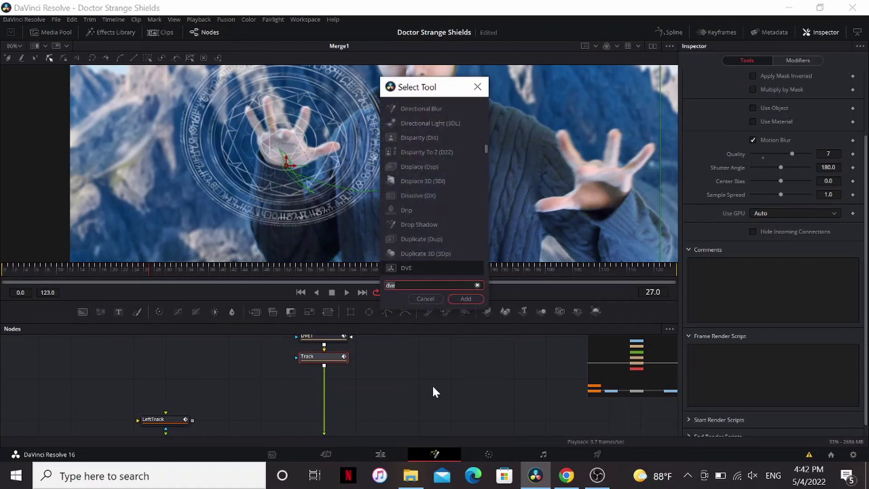
pyautogui.press('BackSpace')
pyautogui.press('BackSpace')
pyautogui.press('BackSpace')
pyautogui.write('xglow')
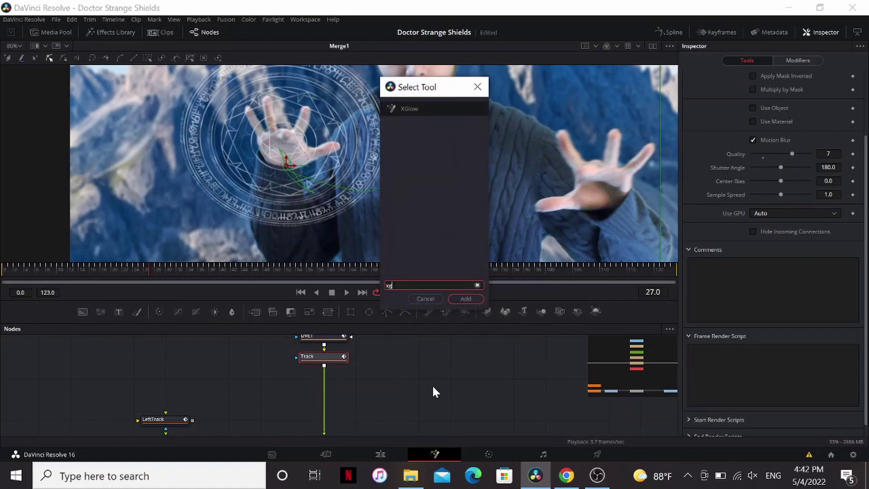
pyautogui.press('Return')
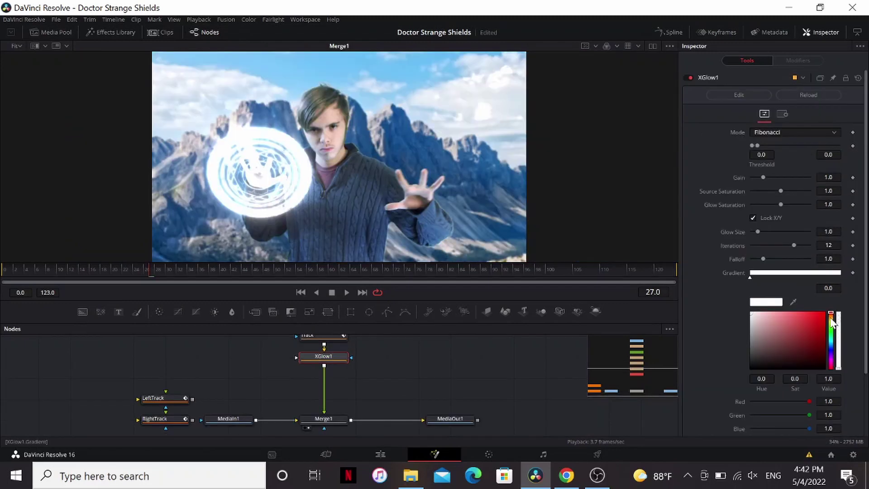
# Colour the XGlow1 gradient orange with hue 0.072 and saturation 1.0, and set Glow Saturation to 2.0 and Gain to 0.5.
pyautogui.click(832, 320)
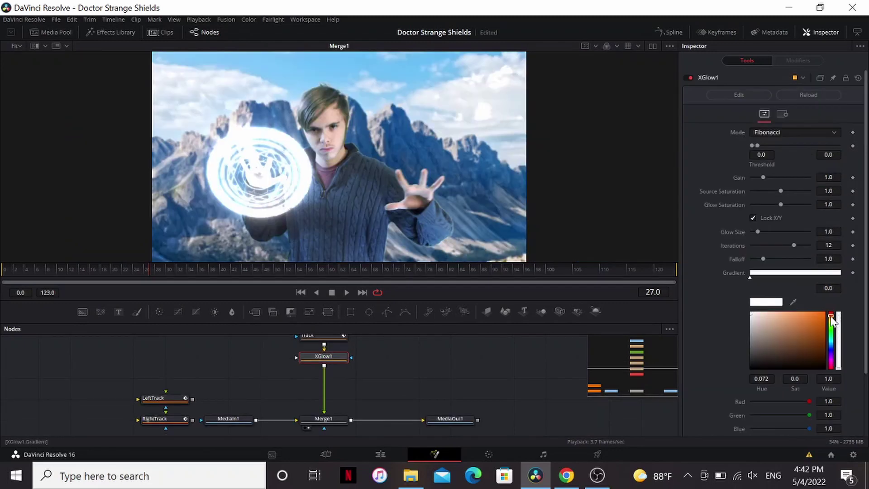
pyautogui.moveTo(825, 318); pyautogui.dragTo(835, 306)
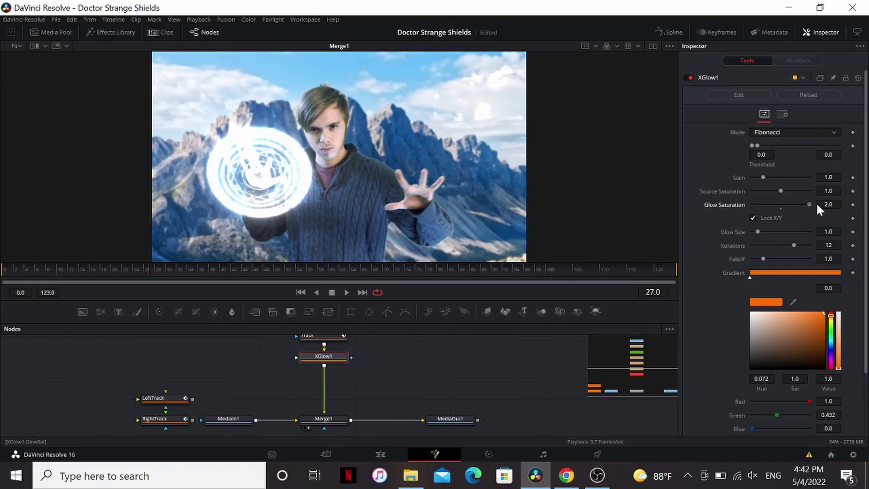
pyautogui.doubleClick(828, 177)
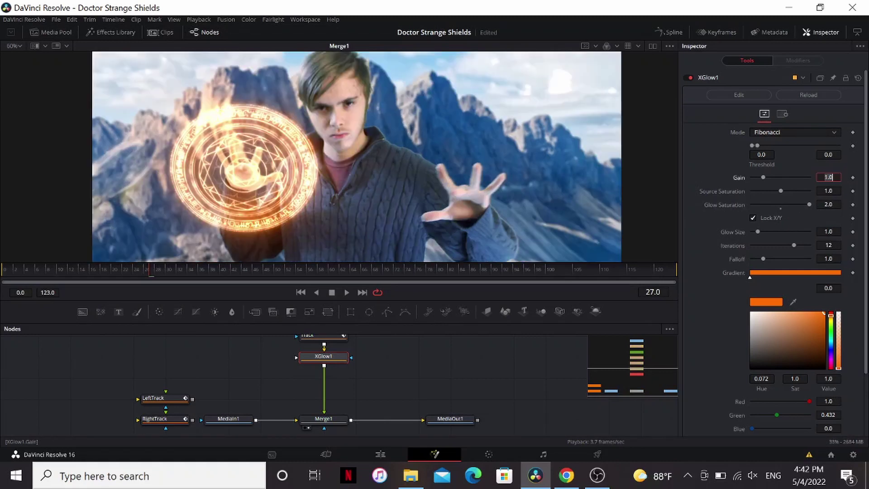
pyautogui.write('0.5')
pyautogui.press('Tab')
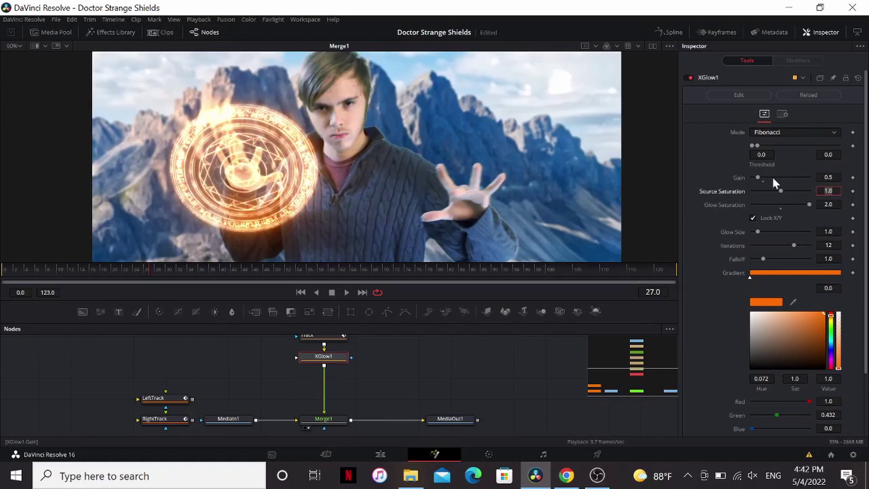
# Add a Tintensity node after XGlow1 with Post-Saturation 1.244, Post-Gain 1.13 and Post-Gamma 1.386.
pyautogui.hotkey('shift', 'space')
pyautogui.write('xf')
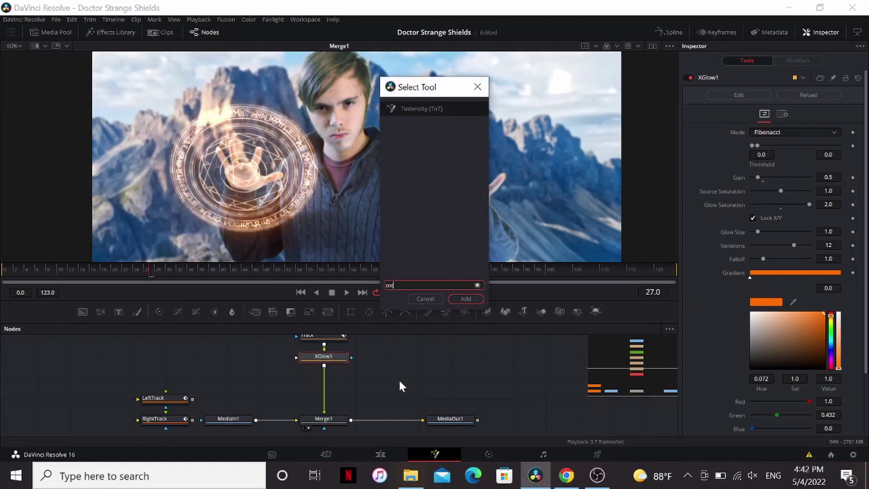
pyautogui.press('Return')
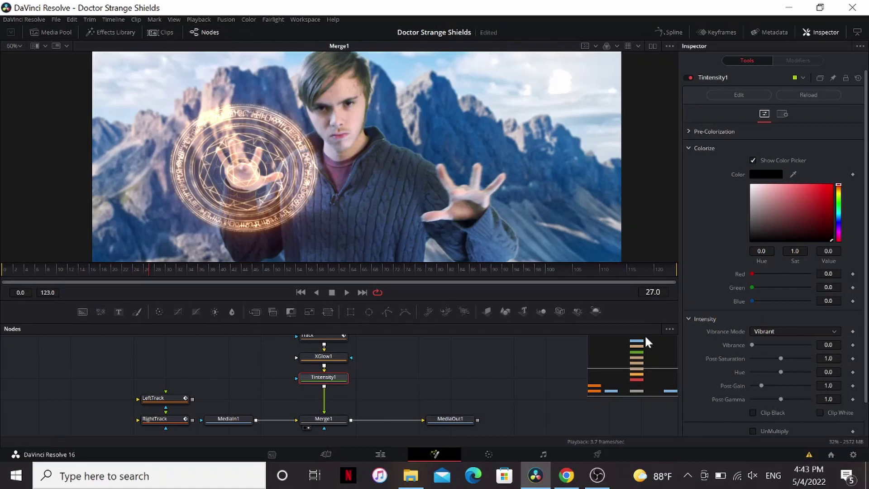
pyautogui.moveTo(781, 359); pyautogui.dragTo(788, 358)
pyautogui.moveTo(761, 386); pyautogui.dragTo(792, 397)
# Set the apply mode of Merge1 to Screen.
pyautogui.scroll(-1, 355, 411)
pyautogui.click(349, 410)
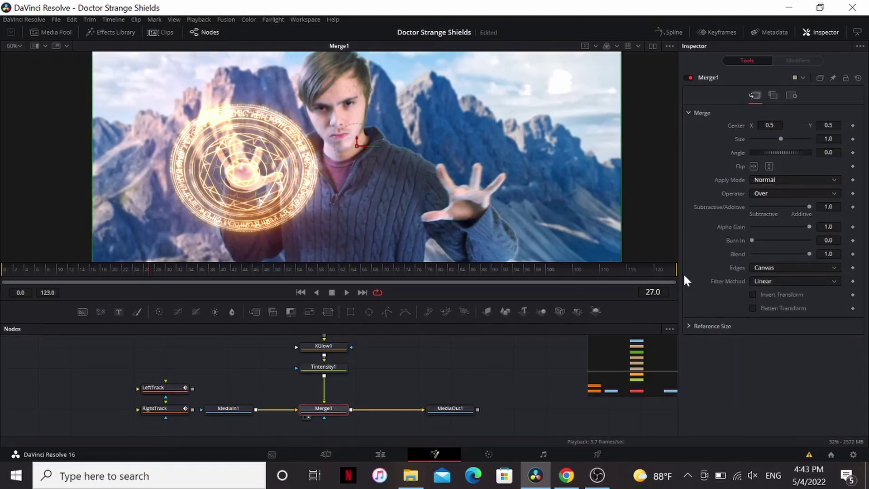
pyautogui.click(781, 180)
pyautogui.click(779, 198)
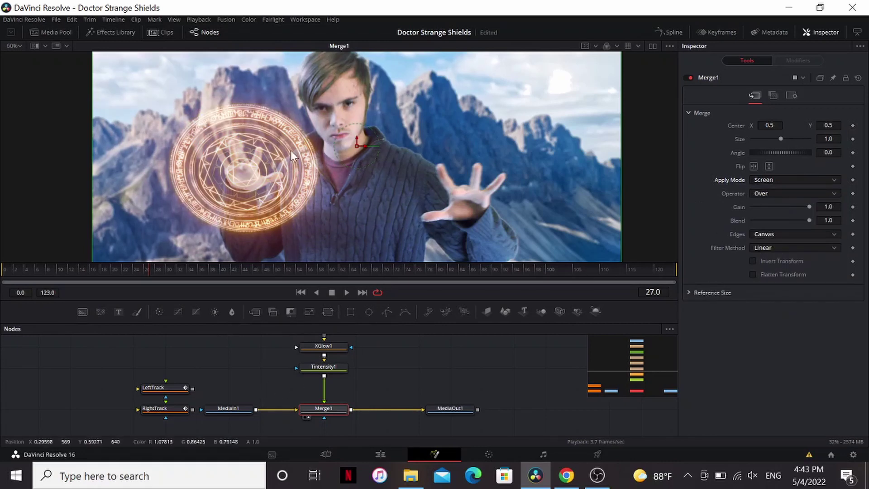
# Add a Blur node between Tintensity1 and Merge1 to soften the magic circle.
pyautogui.scroll(4, 235, 200)
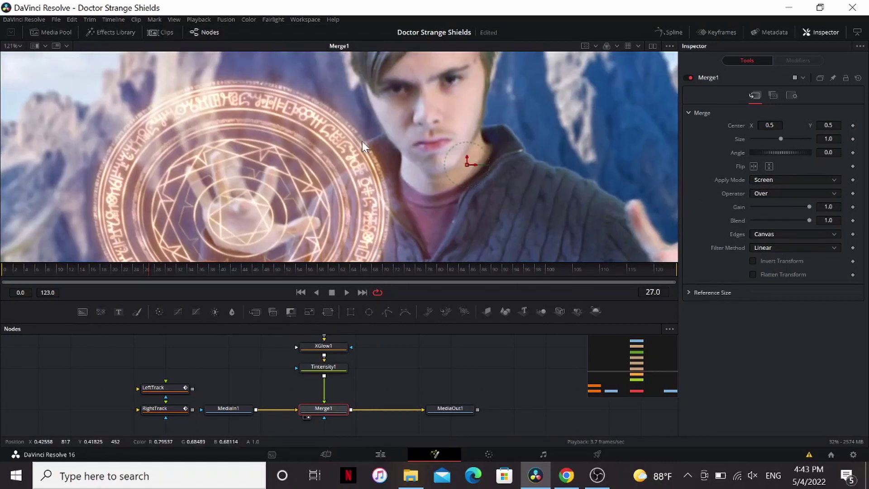
pyautogui.click(340, 368)
pyautogui.hotkey('shift', 'space')
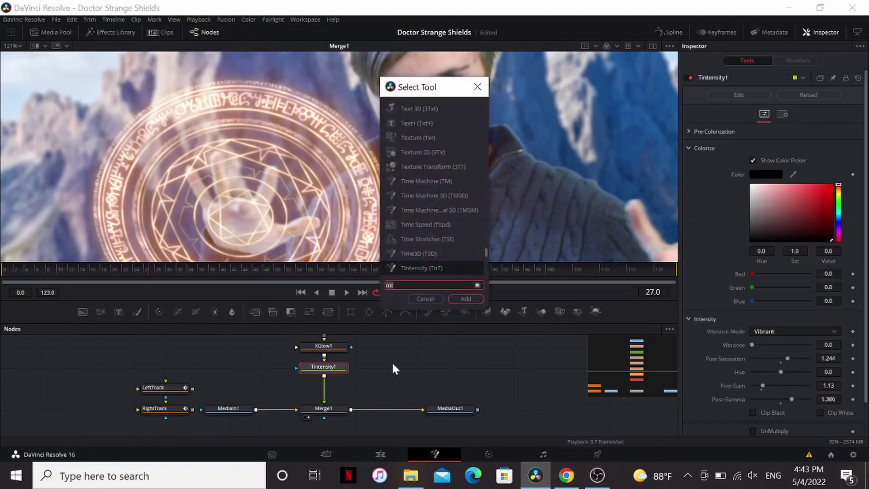
pyautogui.write('blur')
pyautogui.press('Return')
pyautogui.scroll(-2, 281, 149)
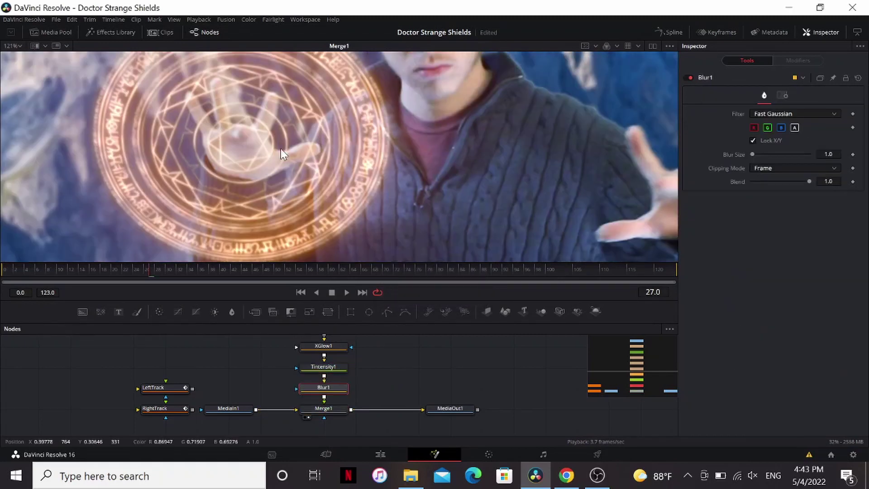
pyautogui.scroll(-3, 298, 160)
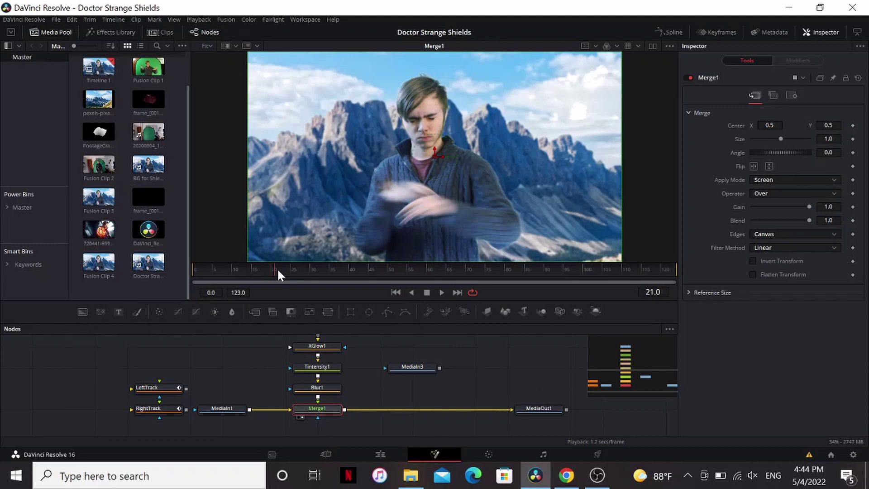
# Shift the MediaIn3 spark clip in the keyframe timeline so that it starts at frame 22.
pyautogui.click(413, 368)
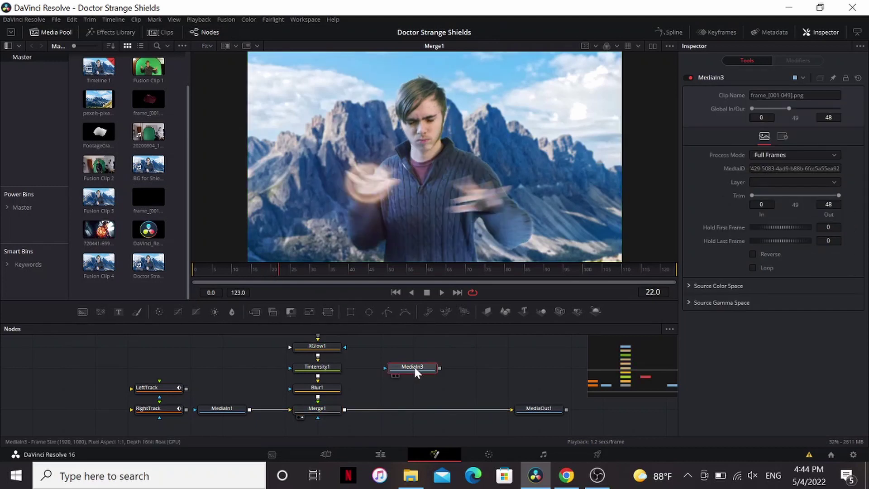
pyautogui.click(719, 32)
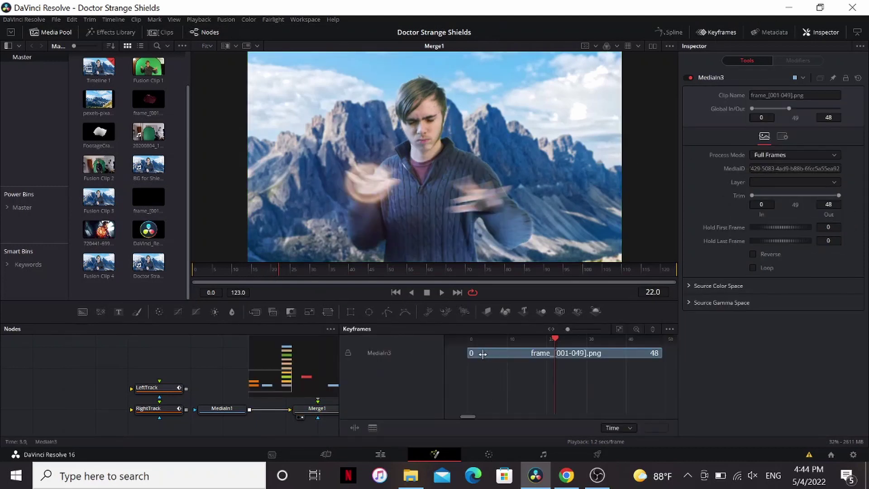
pyautogui.moveTo(483, 354); pyautogui.dragTo(571, 355)
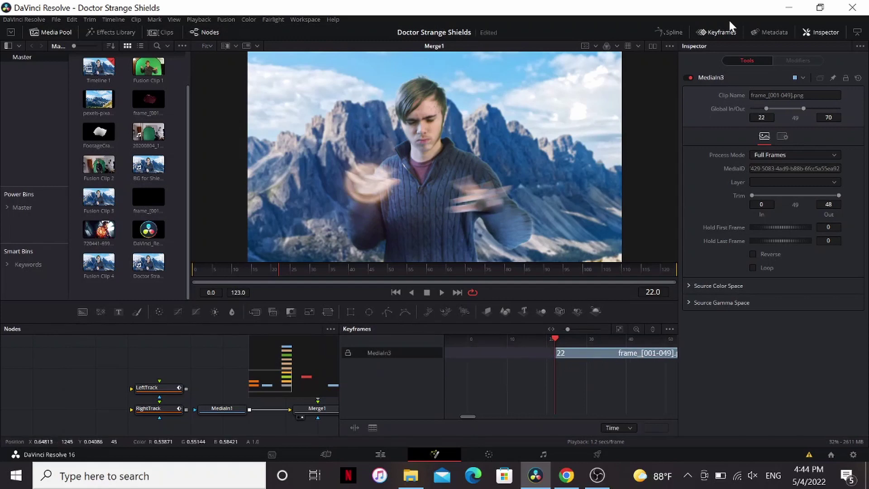
pyautogui.click(726, 33)
# Merge MediaIn3 over the Merge1 output in Screen mode and centre the sparks on the glowing hand at about X 0.32, Y 0.38.
pyautogui.moveTo(440, 368); pyautogui.dragTo(412, 409)
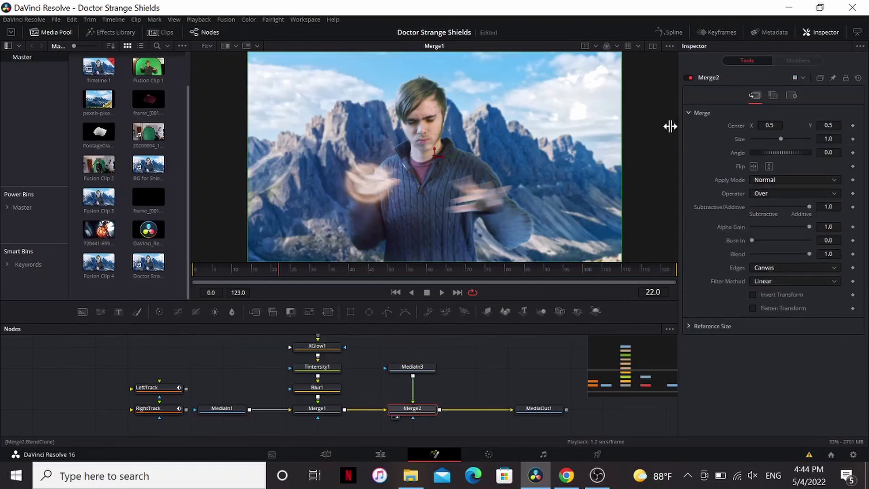
pyautogui.click(782, 180)
pyautogui.click(775, 201)
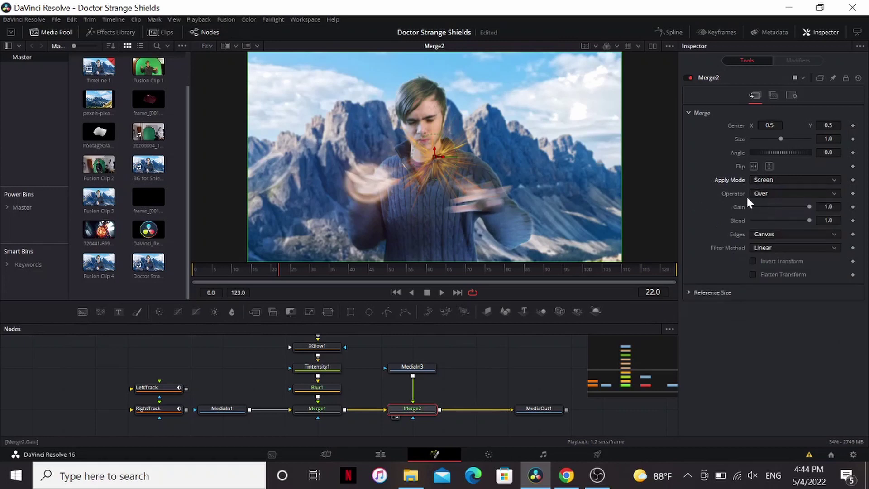
pyautogui.moveTo(435, 156); pyautogui.dragTo(370, 182)
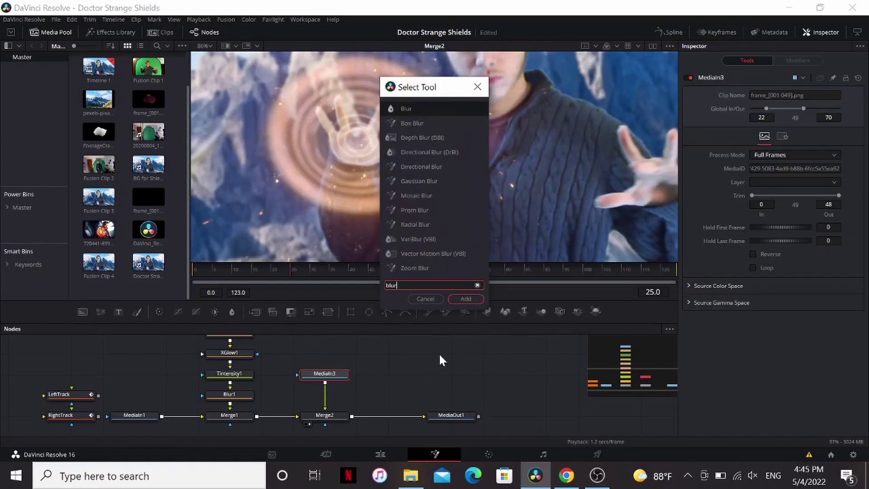
# Add a Blur node after the MediaIn3 spark clip.
pyautogui.press('Return')
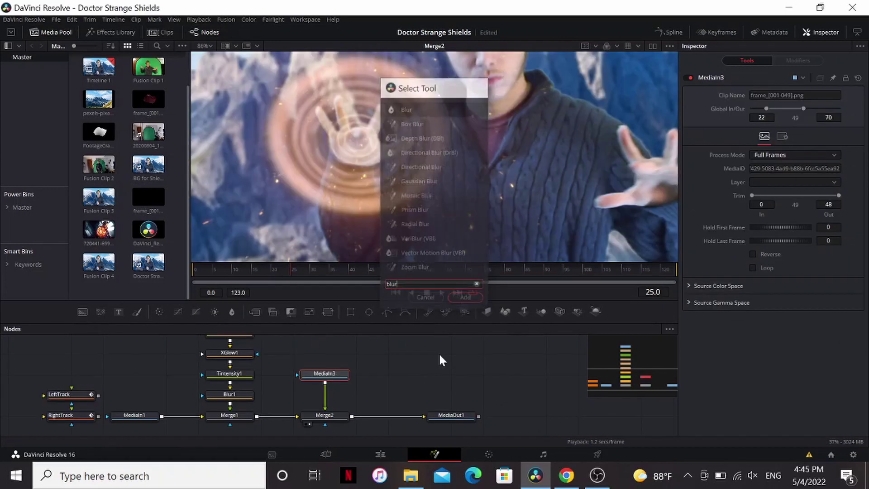